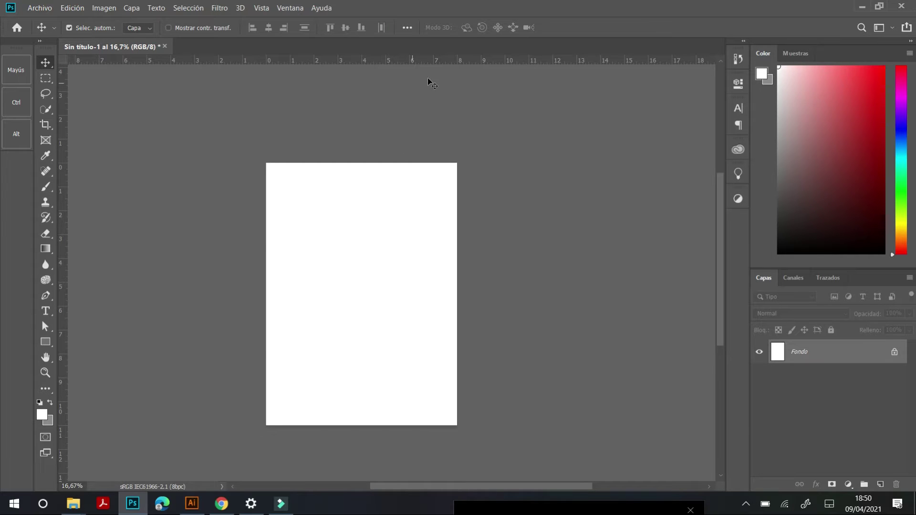
{"action": "left_click", "coordinate": [14, 504]}
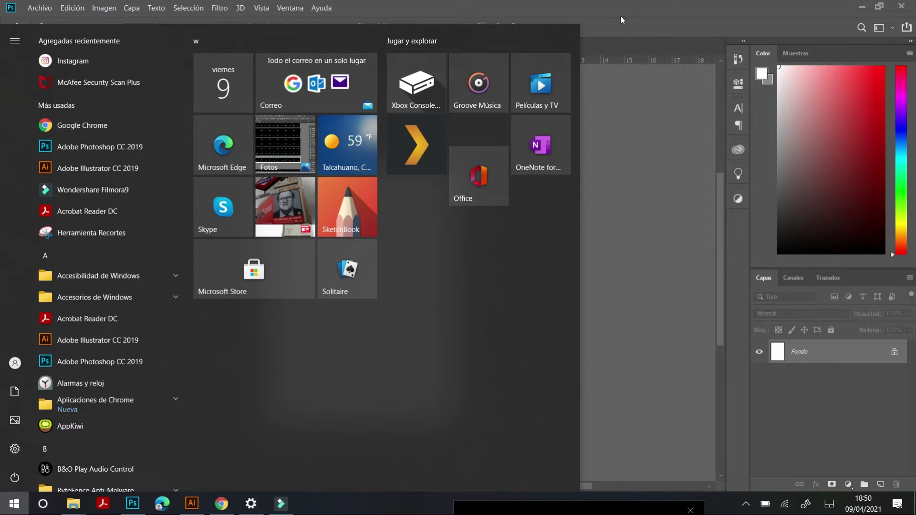
{"action": "left_click", "coordinate": [590, 14]}
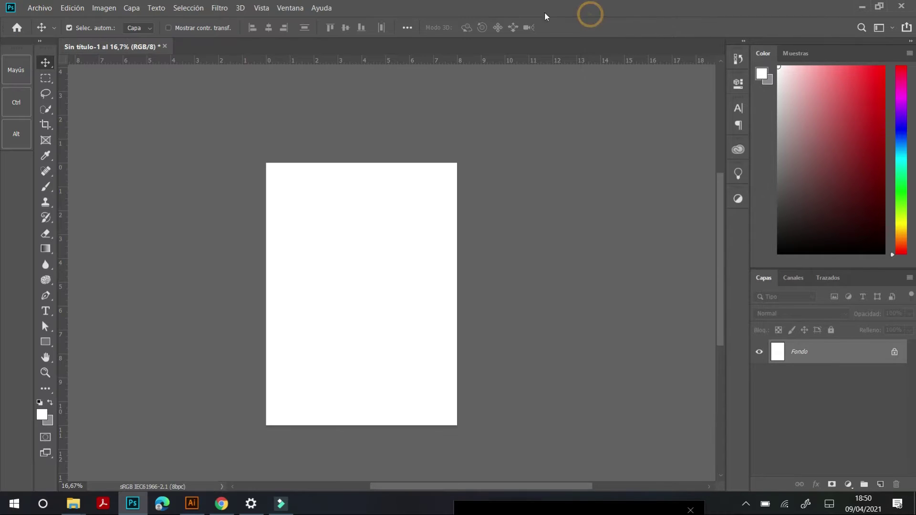
{"action": "left_click", "coordinate": [40, 8]}
{"action": "mouse_move", "coordinate": [72, 77]}
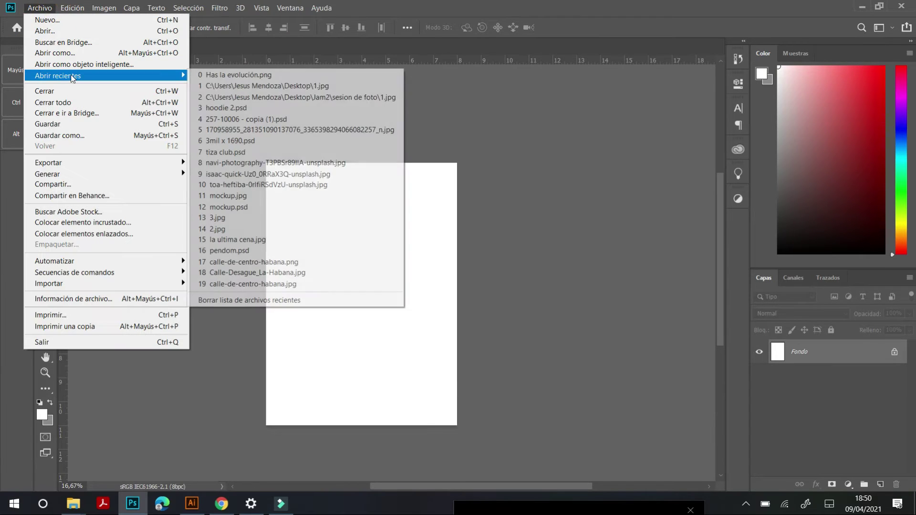
Place the pendom PSD file from the desktop into the blank document as a smart object
{"action": "left_click_drag", "start_coordinate": [518, 13], "coordinate": [558, 61]}
{"action": "left_click_drag", "start_coordinate": [500, 61], "coordinate": [635, 218]}
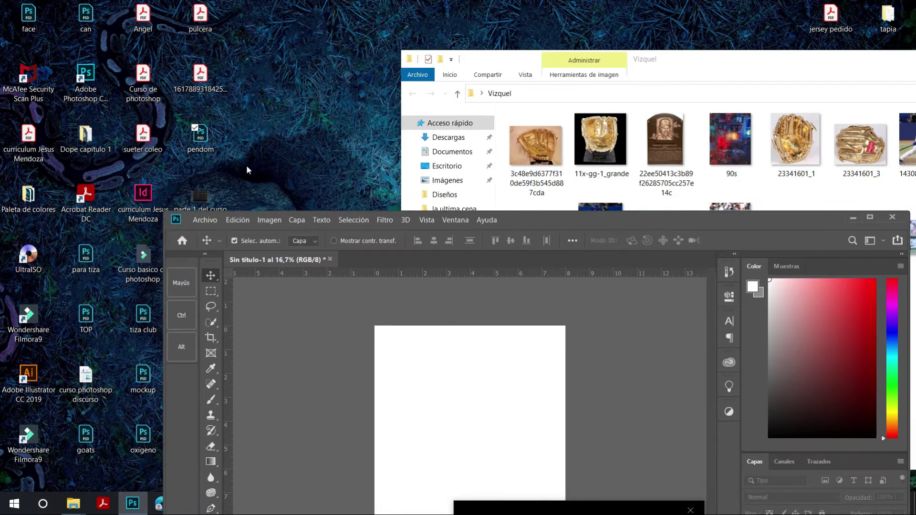
{"action": "left_click_drag", "start_coordinate": [210, 136], "coordinate": [461, 356]}
{"action": "left_click_drag", "start_coordinate": [594, 221], "coordinate": [524, 1]}
{"action": "key", "text": "Return"}
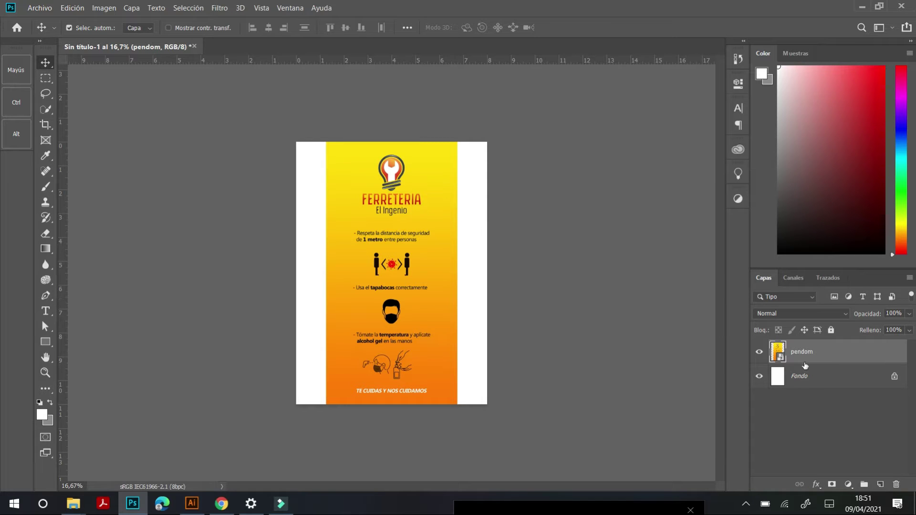
Open the contents of the pendom smart object for editing and look through its layers
{"action": "left_click", "coordinate": [780, 362], "text": "ctrl"}
{"action": "double_click", "coordinate": [780, 361]}
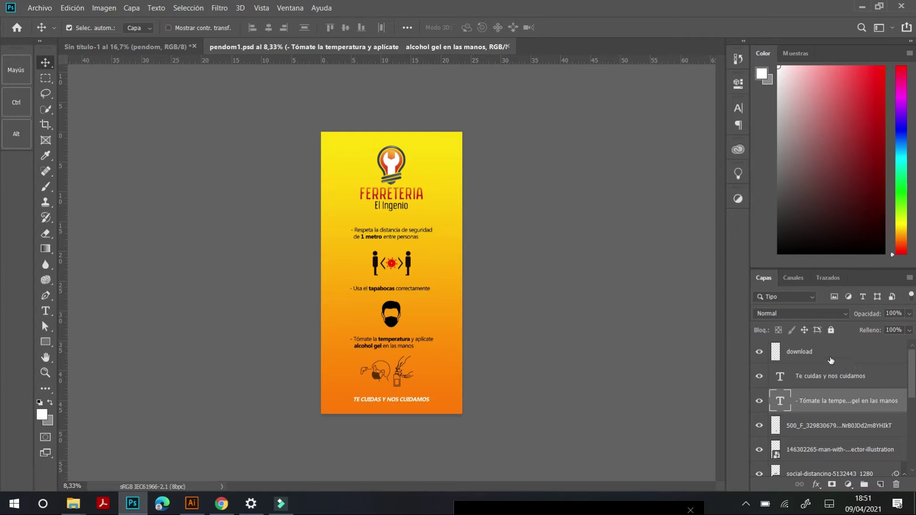
{"action": "scroll", "coordinate": [828, 383], "scroll_direction": "down", "scroll_amount": 1}
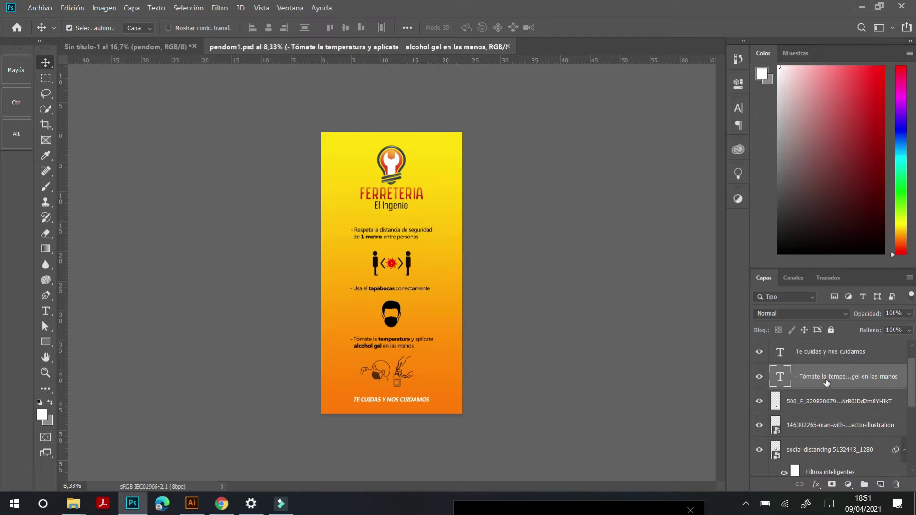
{"action": "scroll", "coordinate": [829, 372], "scroll_direction": "up", "scroll_amount": 1}
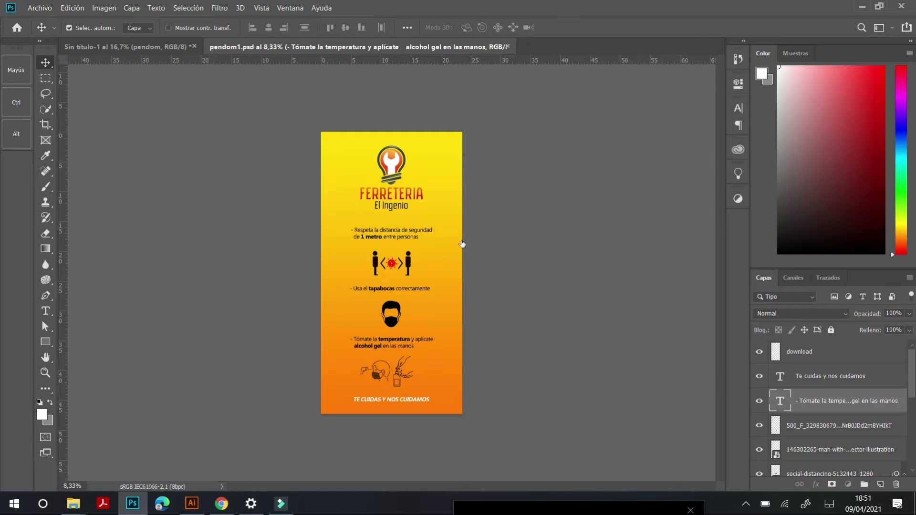
Try moving the face-mask icon sideways on the poster, and undo the move
{"action": "left_click", "coordinate": [392, 162]}
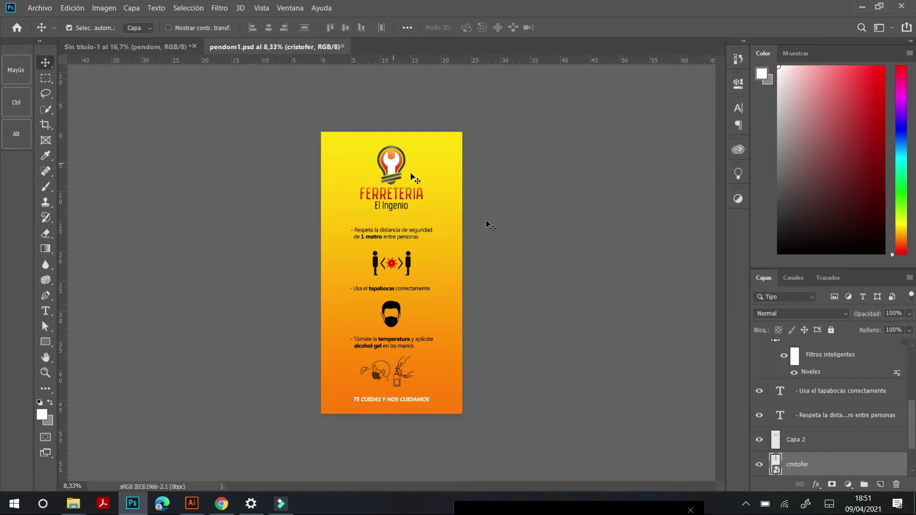
{"action": "left_click", "coordinate": [417, 351]}
{"action": "left_click_drag", "start_coordinate": [397, 321], "coordinate": [433, 317]}
{"action": "key", "text": "ctrl+z"}
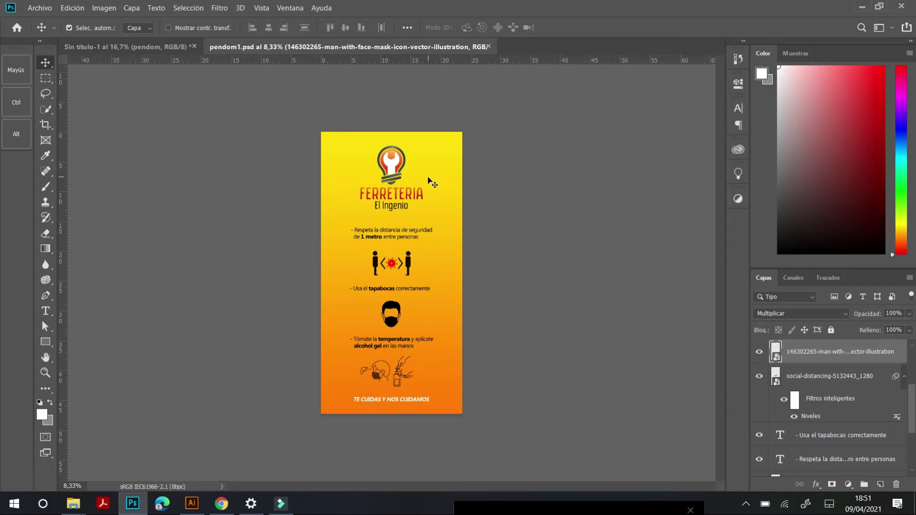
Hide the Ferreteria El Ingenio logo layer and Capa 2, and save the smart object's contents
{"action": "left_click", "coordinate": [400, 166]}
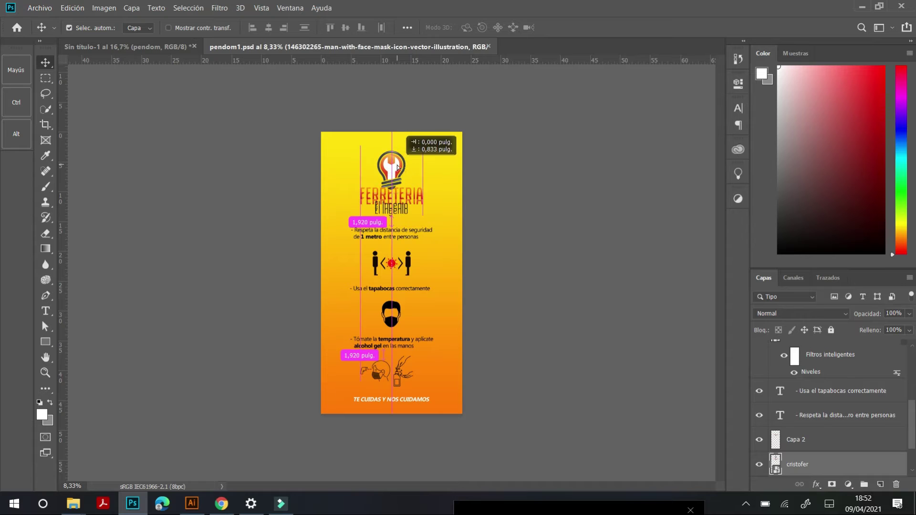
{"action": "left_click", "coordinate": [759, 464]}
{"action": "left_click", "coordinate": [760, 442]}
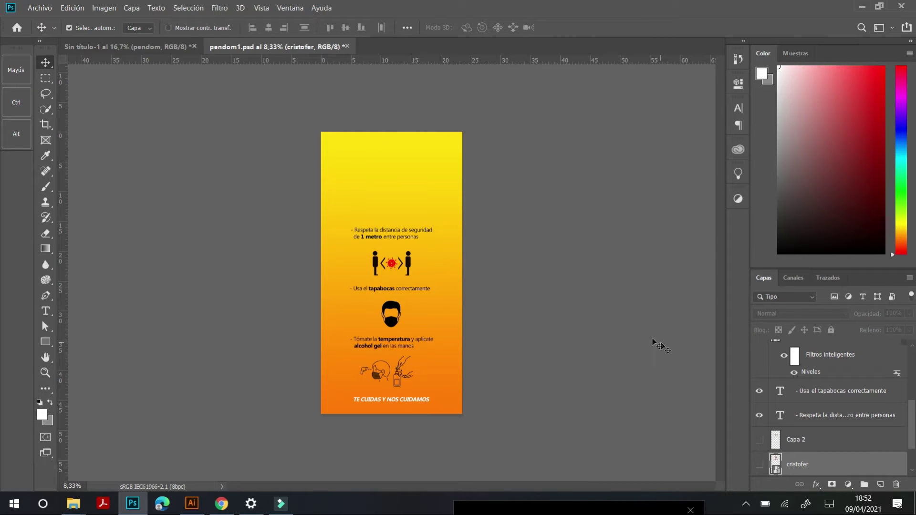
{"action": "left_click", "coordinate": [39, 8]}
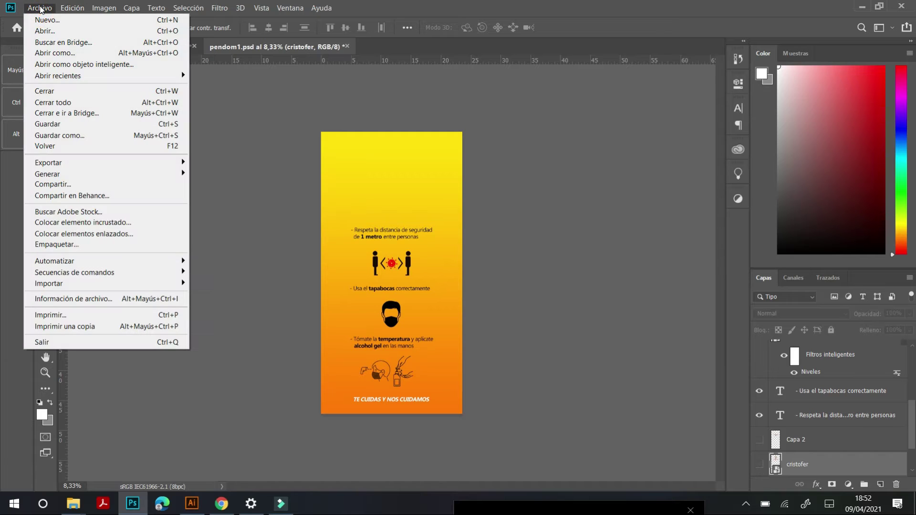
{"action": "left_click", "coordinate": [69, 123]}
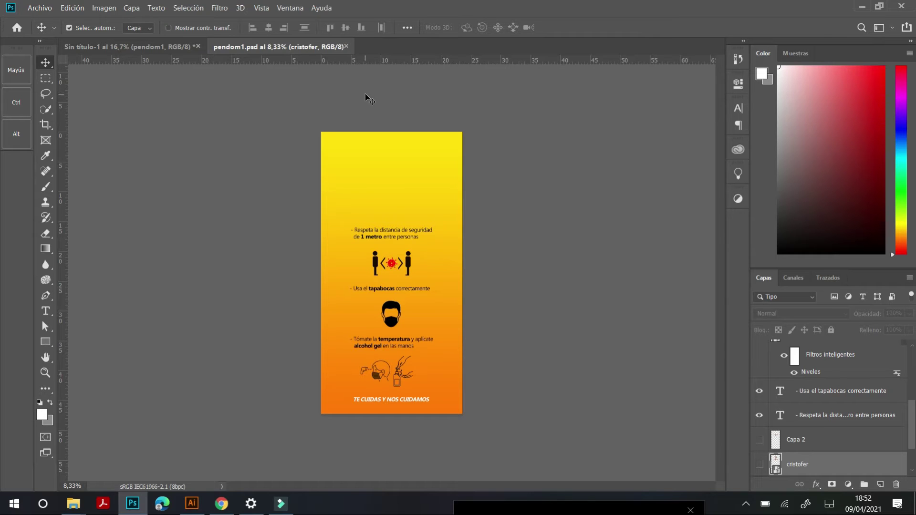
Close the smart object's contents and delete the poster layer from the main document
{"action": "left_click", "coordinate": [347, 46]}
{"action": "key", "text": "ctrl+d"}
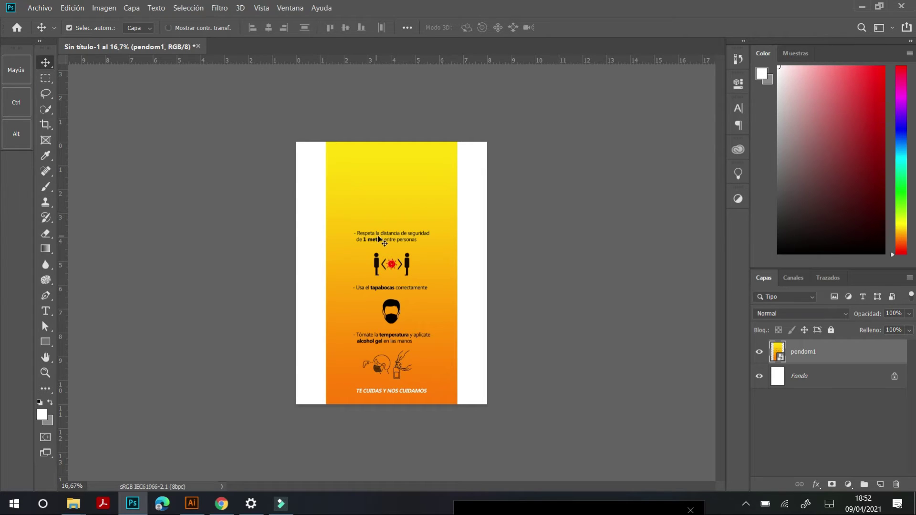
{"action": "left_click_drag", "start_coordinate": [385, 243], "coordinate": [403, 245]}
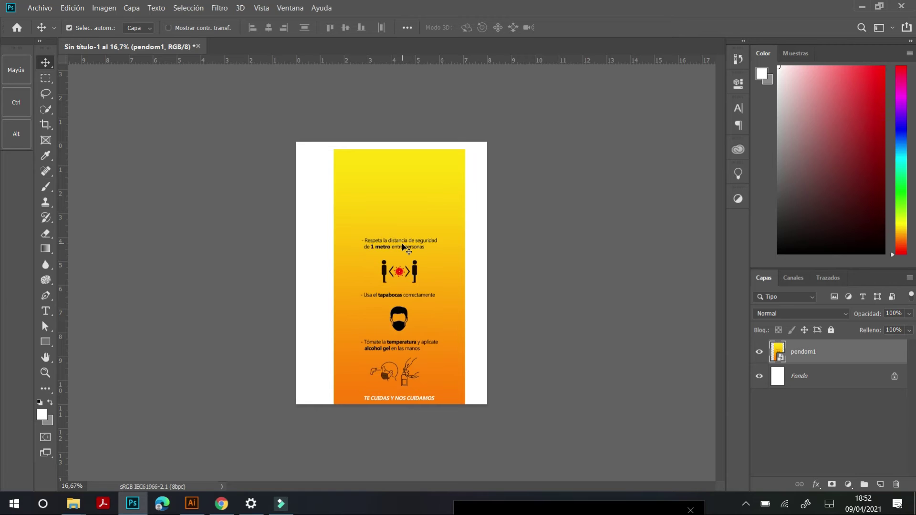
{"action": "key", "text": "Delete"}
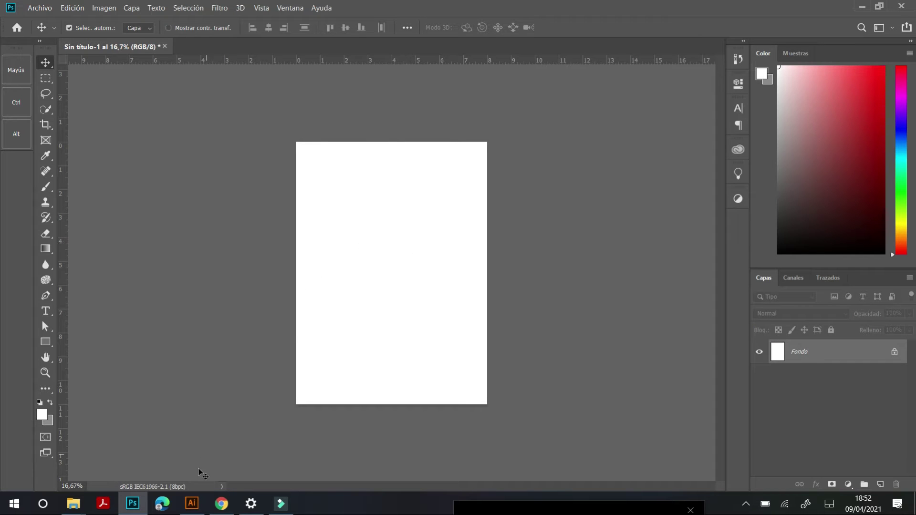
Bring the valka logo from Illustrator into the Photoshop page as a vector smart object, scaled to about 58.6% and placed slightly above the middle
{"action": "left_click", "coordinate": [192, 504]}
{"action": "left_click", "coordinate": [477, 197]}
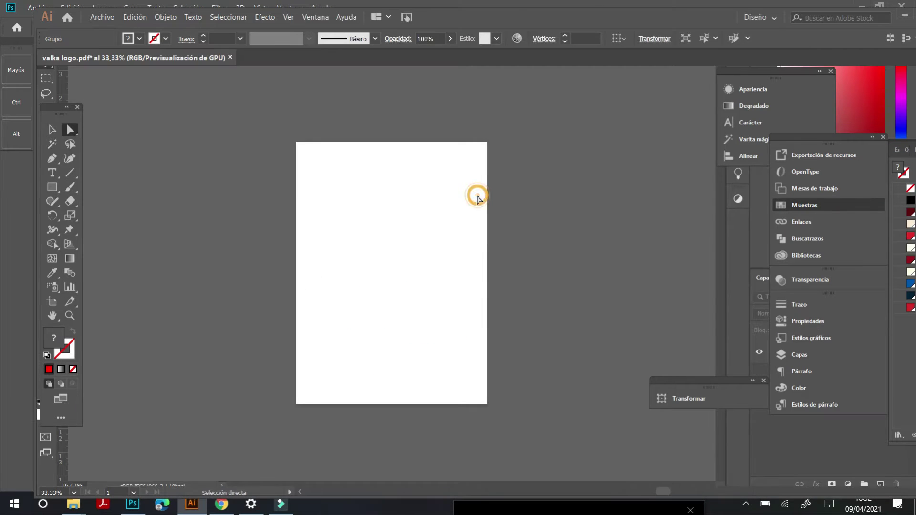
{"action": "mouse_move", "coordinate": [408, 281]}
{"action": "left_mouse_down"}
{"action": "mouse_move", "coordinate": [428, 300]}
{"action": "mouse_move", "coordinate": [462, 301]}
{"action": "mouse_move", "coordinate": [203, 448]}
{"action": "mouse_move", "coordinate": [134, 502]}
{"action": "mouse_move", "coordinate": [411, 267]}
{"action": "left_mouse_up"}
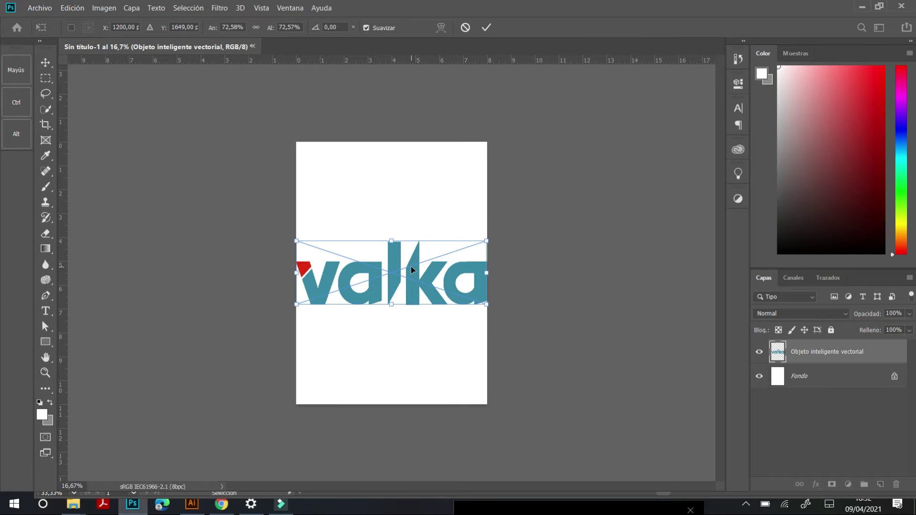
{"action": "left_click_drag", "start_coordinate": [392, 240], "coordinate": [407, 259]}
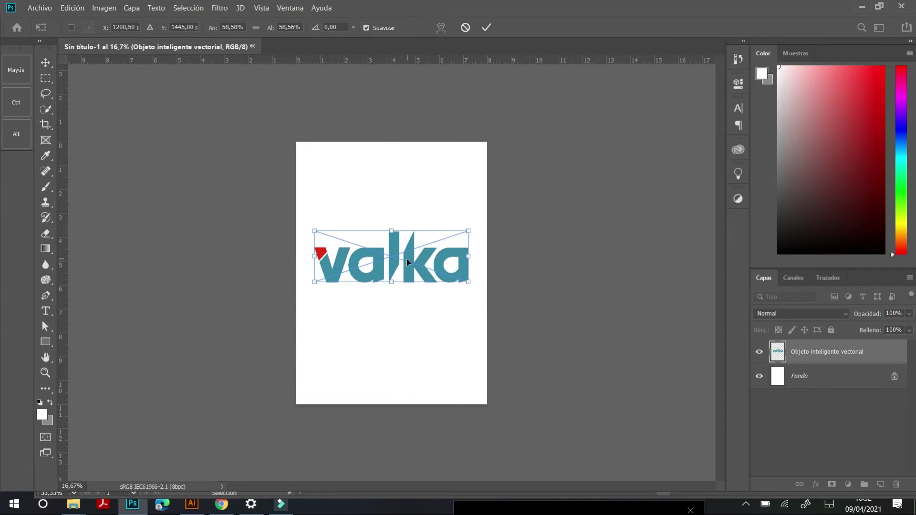
{"action": "key", "text": "Return"}
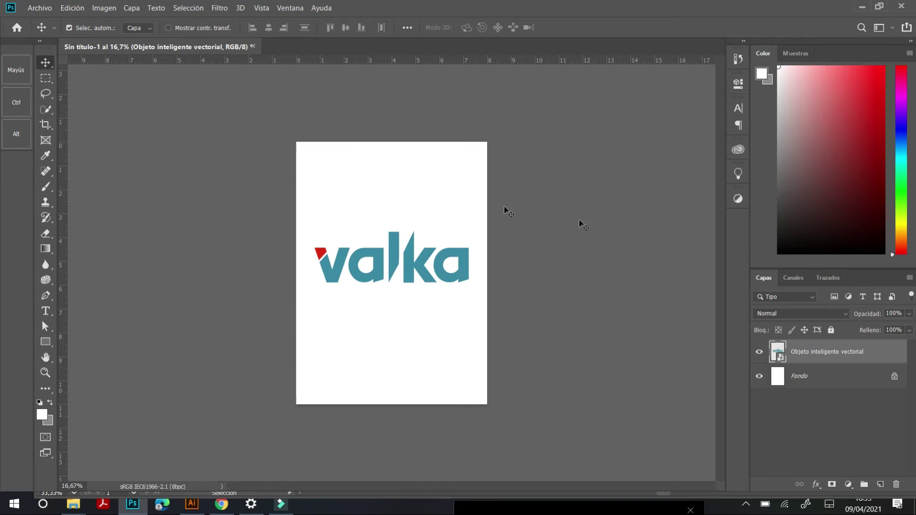
Open the valka smart object's contents in Illustrator and compare them with the original valka logo file
{"action": "left_click", "coordinate": [785, 361], "text": "ctrl"}
{"action": "double_click", "coordinate": [783, 357]}
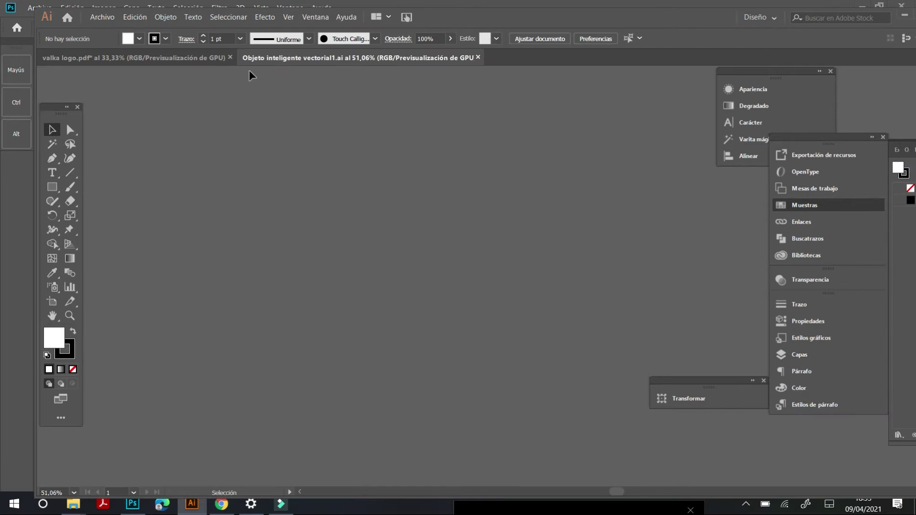
{"action": "left_click", "coordinate": [184, 56]}
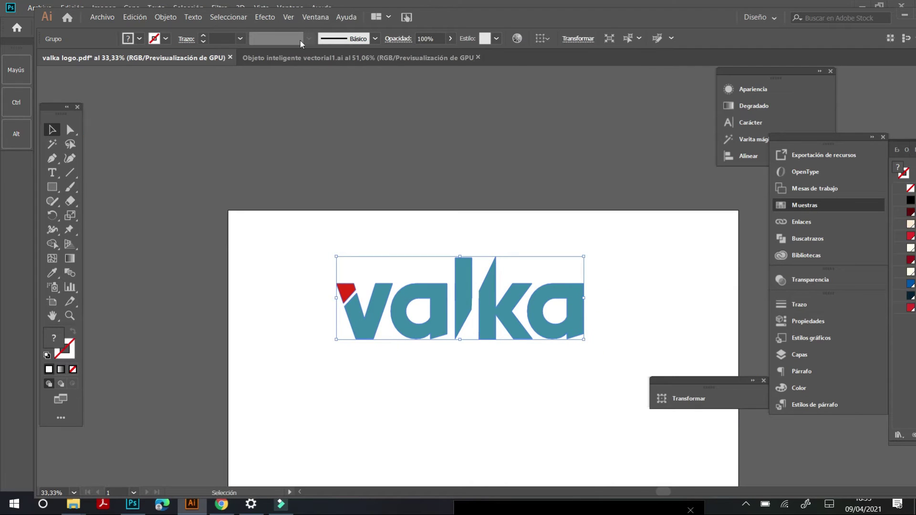
{"action": "left_click", "coordinate": [320, 61]}
Change the fill of all the teal letters in the smart object's valka logo to bright red
{"action": "key", "text": "z"}
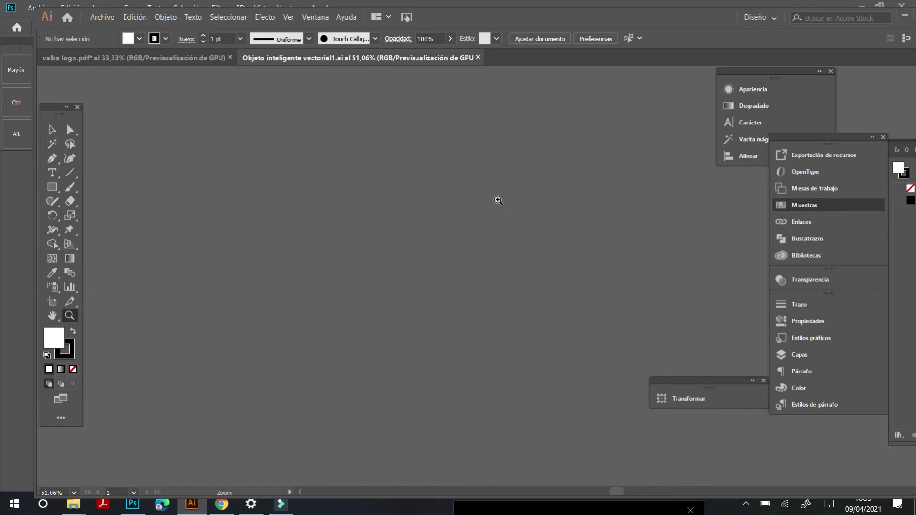
{"action": "left_click", "coordinate": [495, 200], "text": "alt"}
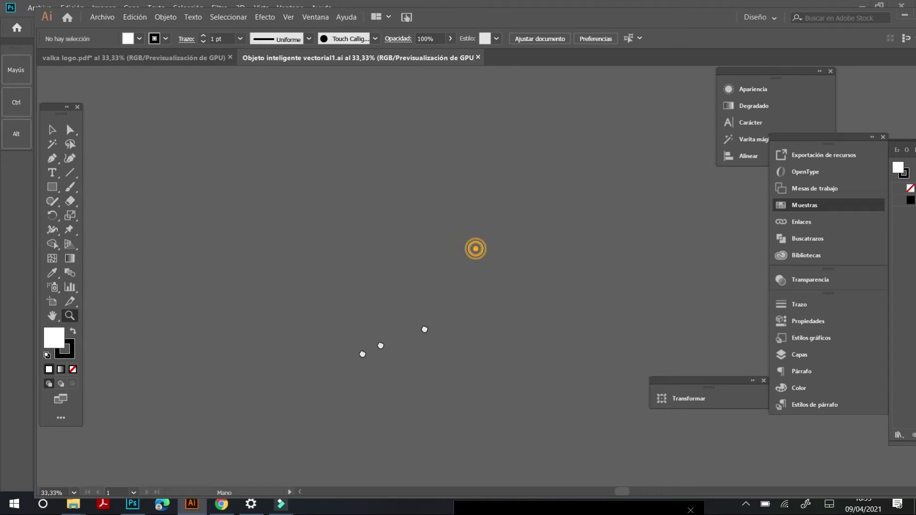
{"action": "left_click", "coordinate": [436, 301], "text": "alt"}
{"action": "left_click", "coordinate": [435, 301], "text": "alt"}
{"action": "left_click", "coordinate": [436, 301], "text": "alt"}
{"action": "left_click", "coordinate": [436, 301], "text": "alt"}
{"action": "left_click_drag", "start_coordinate": [405, 223], "coordinate": [263, 318]}
{"action": "left_click_drag", "start_coordinate": [387, 257], "coordinate": [324, 416]}
{"action": "left_click", "coordinate": [484, 186]}
{"action": "left_click", "coordinate": [492, 244]}
{"action": "left_click", "coordinate": [493, 244]}
{"action": "left_click", "coordinate": [488, 291]}
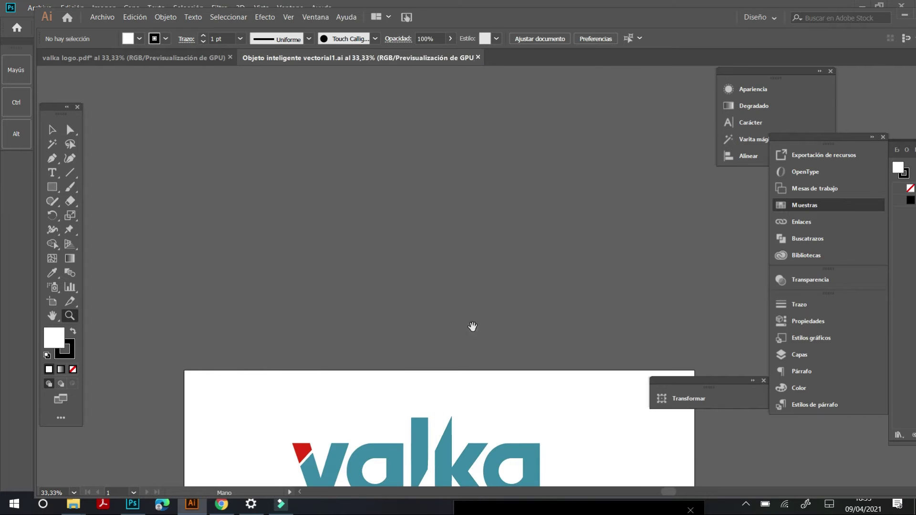
{"action": "left_click_drag", "start_coordinate": [473, 326], "coordinate": [453, 133]}
{"action": "key", "text": "a"}
{"action": "left_click_drag", "start_coordinate": [317, 212], "coordinate": [558, 308]}
{"action": "double_click", "coordinate": [56, 339]}
{"action": "left_click", "coordinate": [405, 217]}
{"action": "left_click", "coordinate": [411, 192]}
{"action": "left_click", "coordinate": [385, 192]}
{"action": "left_click", "coordinate": [517, 195]}
{"action": "left_click", "coordinate": [518, 193]}
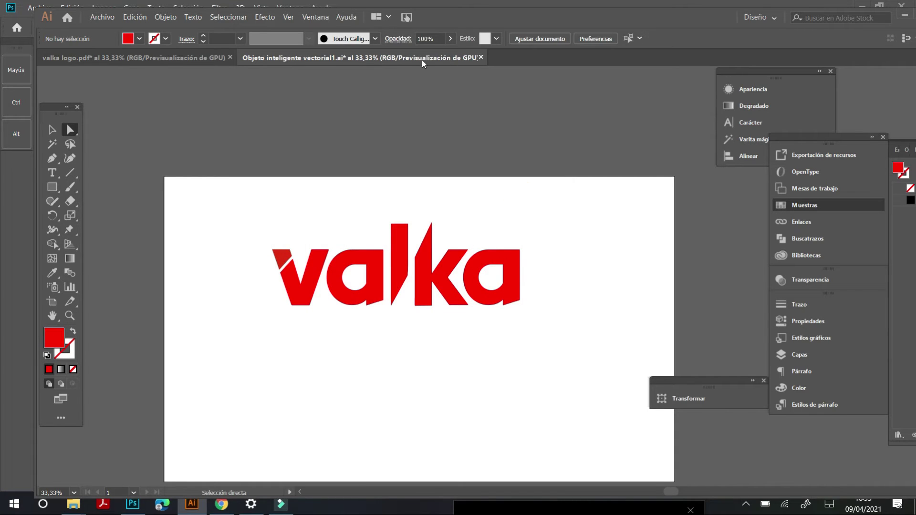
Compare the red logo with the original file, save and close the smart object's contents, and return to Photoshop
{"action": "left_click", "coordinate": [191, 57]}
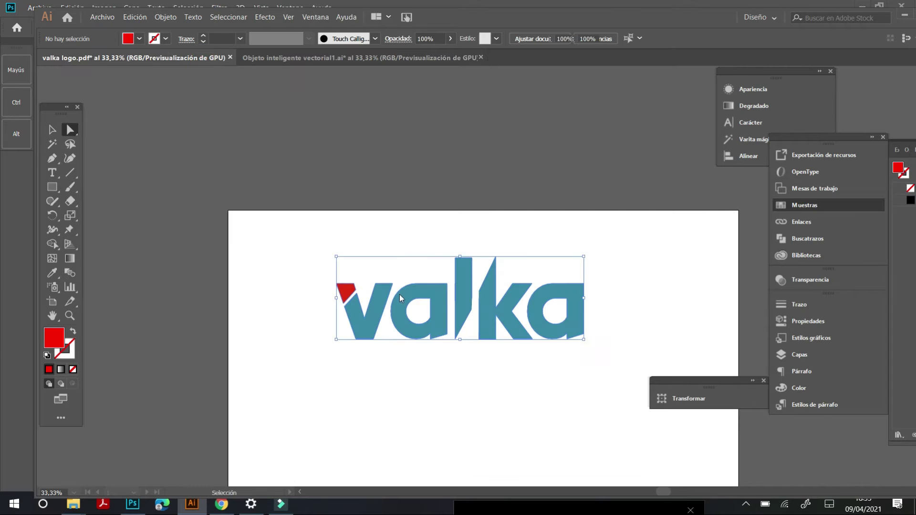
{"action": "left_click", "coordinate": [425, 105]}
{"action": "left_click", "coordinate": [417, 61]}
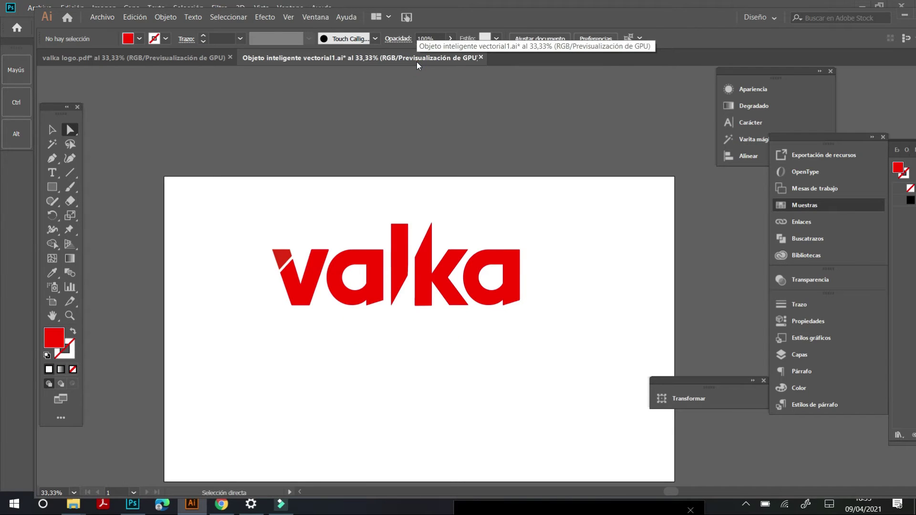
{"action": "key", "text": "ctrl+w"}
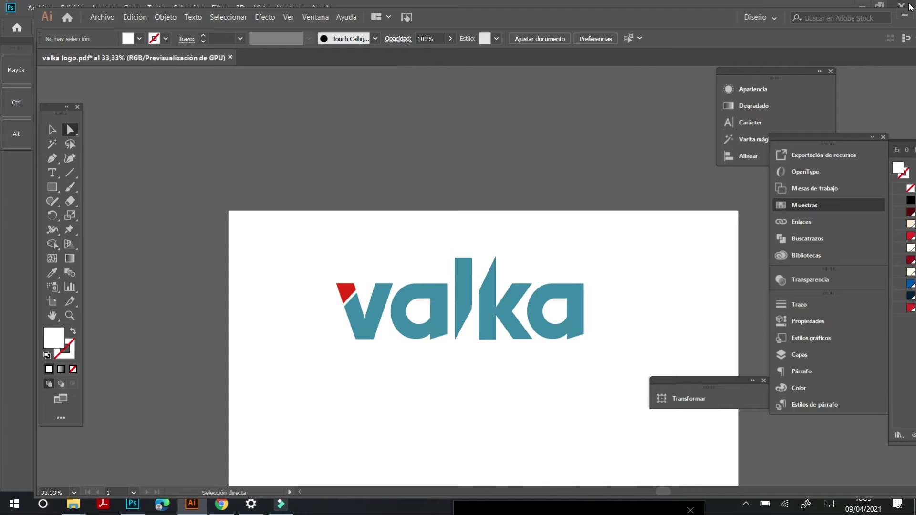
{"action": "left_click", "coordinate": [905, 15]}
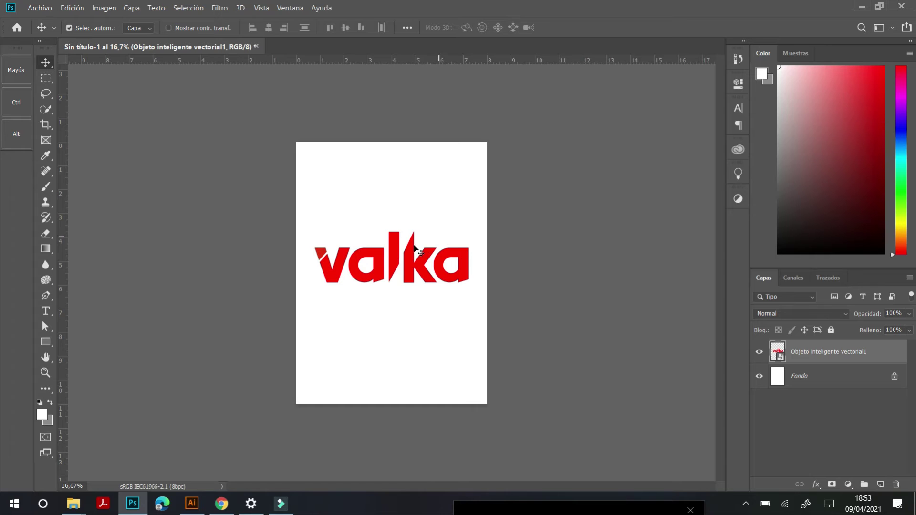
Examine the original valka logo file in Illustrator
{"action": "left_click", "coordinate": [192, 504]}
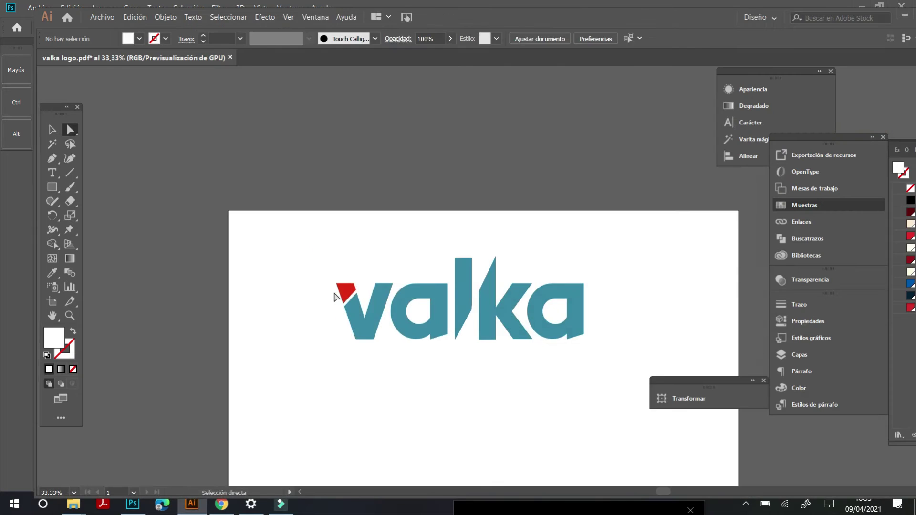
{"action": "left_click", "coordinate": [905, 15]}
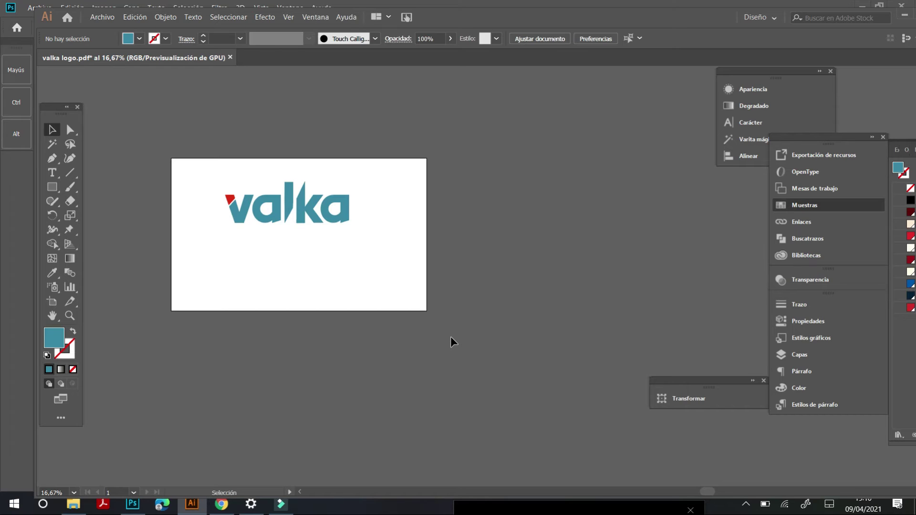
{"action": "key", "text": "z"}
{"action": "left_click", "coordinate": [309, 254]}
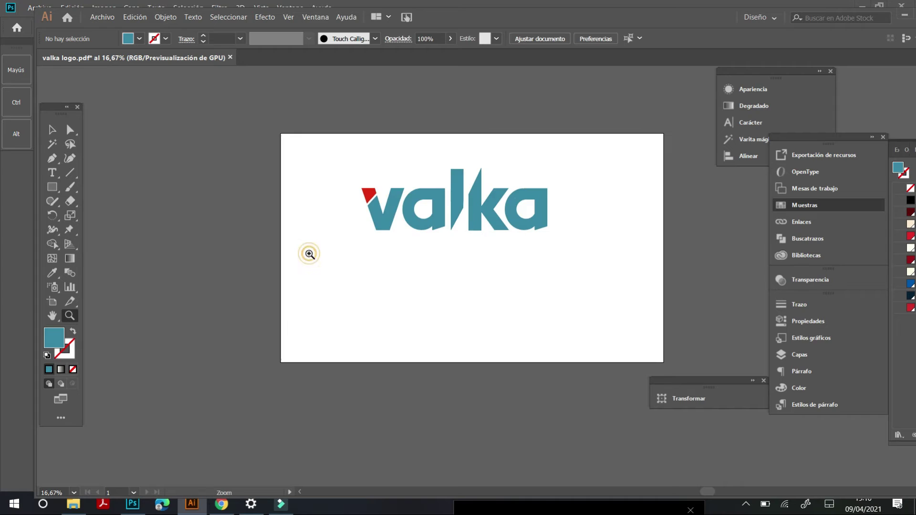
{"action": "left_click_drag", "start_coordinate": [506, 180], "coordinate": [378, 190]}
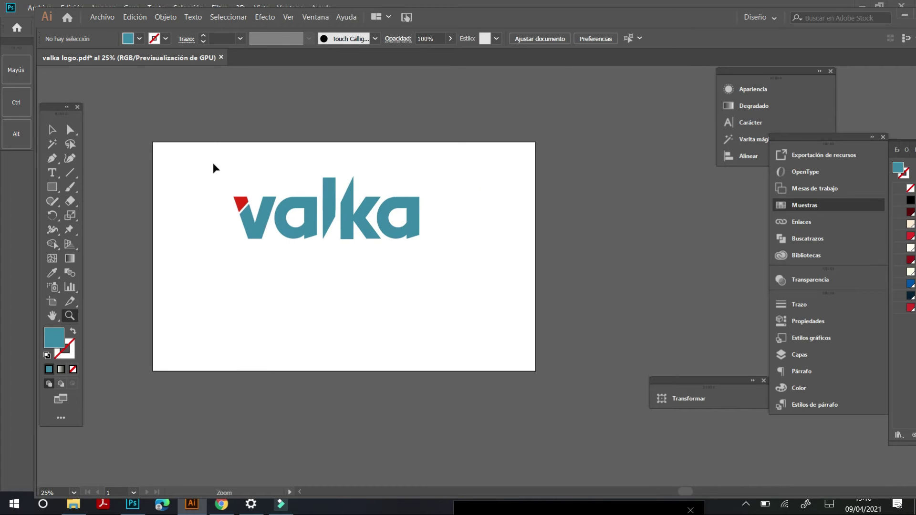
Select the whole valka logo group in Illustrator and scale it up well beyond the artboard
{"action": "key", "text": "v"}
{"action": "left_click_drag", "start_coordinate": [214, 163], "coordinate": [420, 282]}
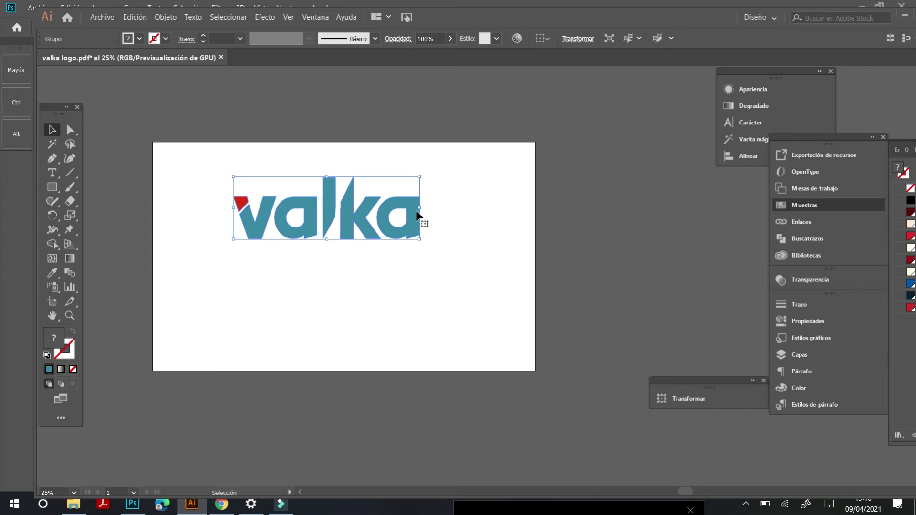
{"action": "key", "text": "z"}
{"action": "left_click", "coordinate": [449, 254], "text": "alt"}
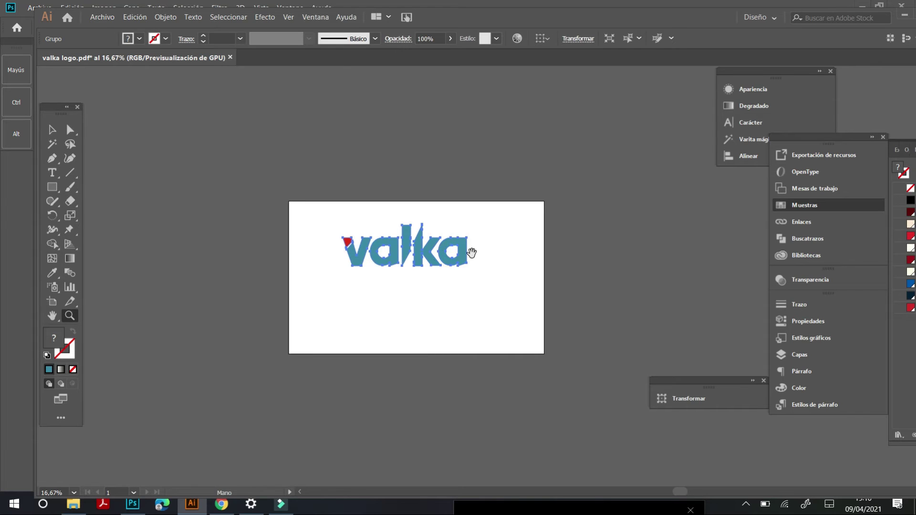
{"action": "left_click_drag", "start_coordinate": [471, 253], "coordinate": [309, 247]}
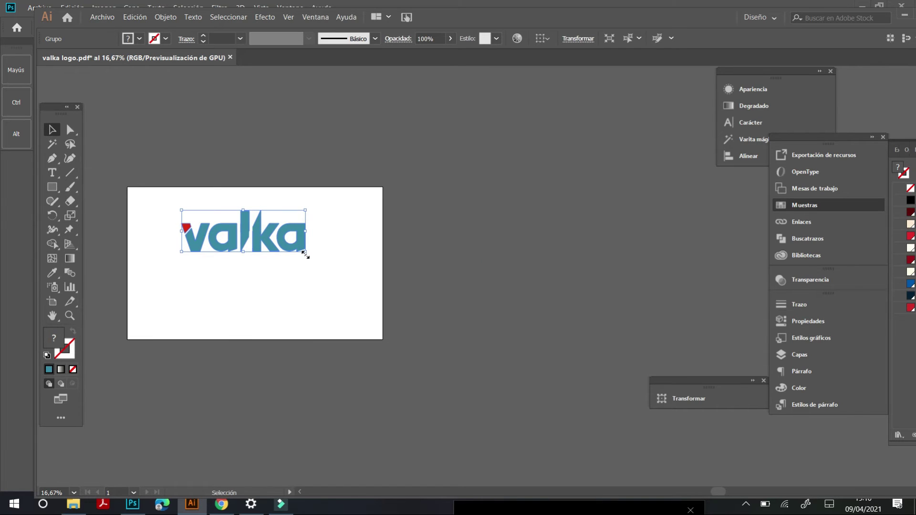
{"action": "key", "text": "z"}
{"action": "left_click", "coordinate": [354, 276], "text": "alt"}
{"action": "left_click_drag", "start_coordinate": [506, 278], "coordinate": [590, 416]}
{"action": "key", "text": "v"}
{"action": "left_click_drag", "start_coordinate": [235, 257], "coordinate": [34, 188]}
{"action": "left_click_drag", "start_coordinate": [608, 196], "coordinate": [812, 101]}
{"action": "left_click_drag", "start_coordinate": [517, 296], "coordinate": [552, 171]}
Enlarge the valka logo group further so it extends over the neighbouring jersey artwork
{"action": "key", "text": "z"}
{"action": "left_click", "coordinate": [491, 285], "text": "alt"}
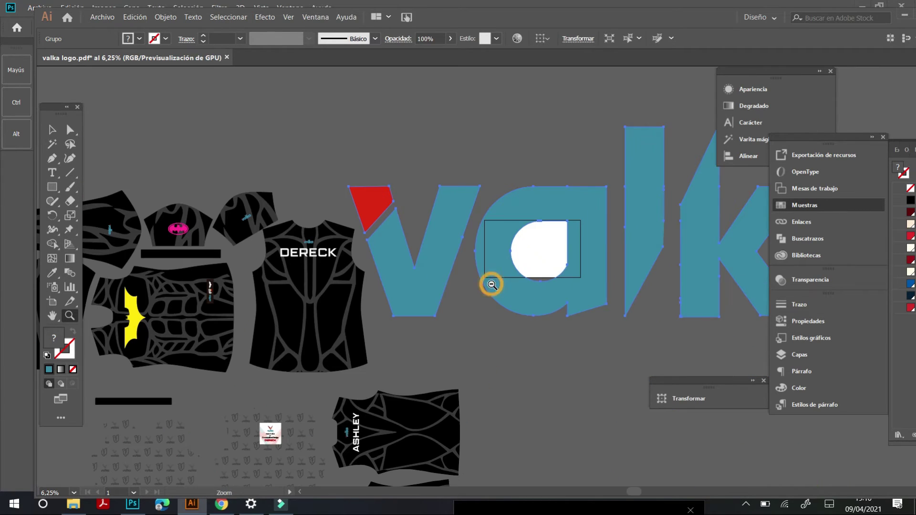
{"action": "key", "text": "v"}
{"action": "left_click_drag", "start_coordinate": [349, 316], "coordinate": [62, 405]}
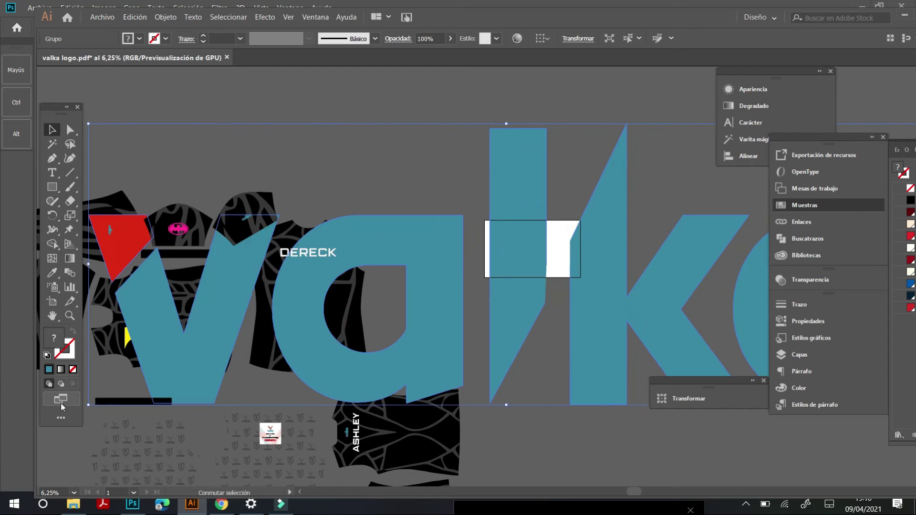
Deselect the enlarged valka logo and inspect the edges of its letters close up
{"action": "key", "text": "z"}
{"action": "left_click", "coordinate": [465, 236]}
{"action": "left_click", "coordinate": [466, 237]}
{"action": "key", "text": "v"}
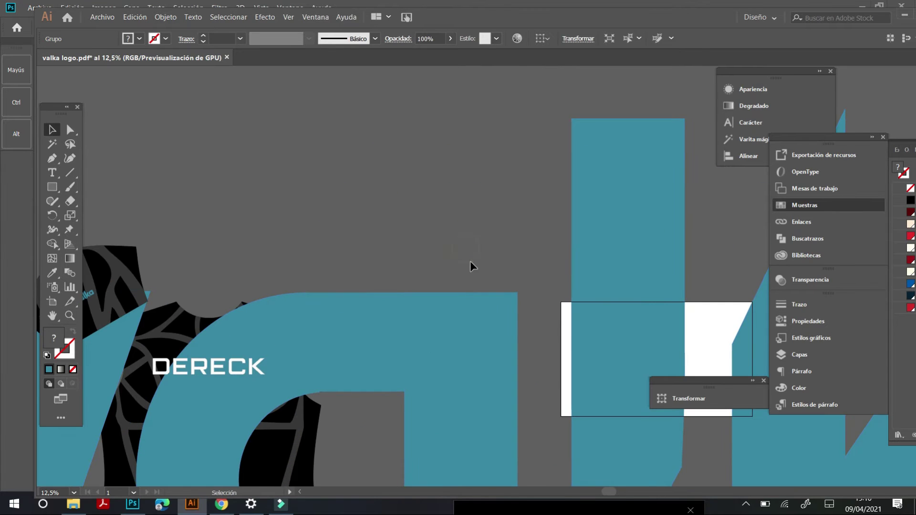
{"action": "left_click", "coordinate": [471, 267]}
{"action": "key", "text": "z"}
{"action": "left_click", "coordinate": [577, 248]}
{"action": "left_click", "coordinate": [577, 248]}
{"action": "left_click", "coordinate": [560, 219]}
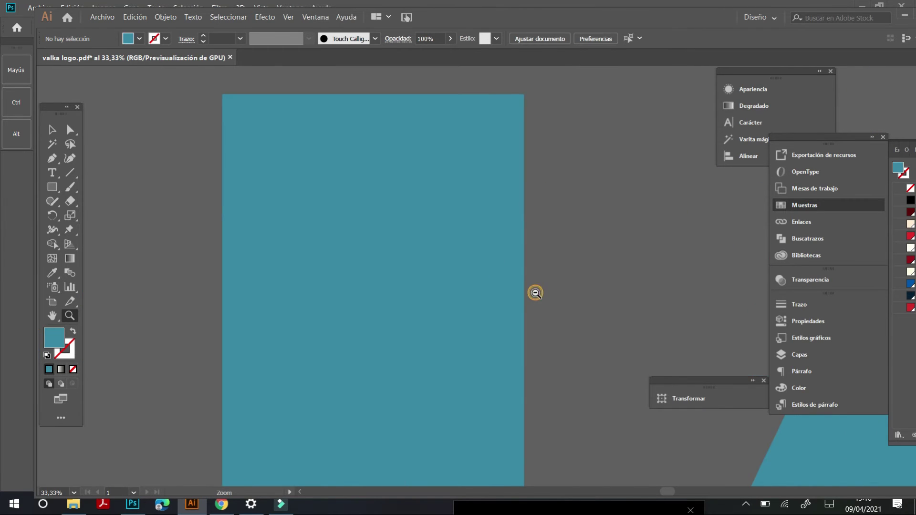
{"action": "left_click", "coordinate": [536, 293], "text": "alt"}
{"action": "left_click", "coordinate": [535, 293], "text": "alt"}
{"action": "left_click", "coordinate": [535, 293], "text": "alt"}
{"action": "left_click", "coordinate": [536, 293], "text": "alt"}
{"action": "left_click_drag", "start_coordinate": [496, 310], "coordinate": [471, 208]}
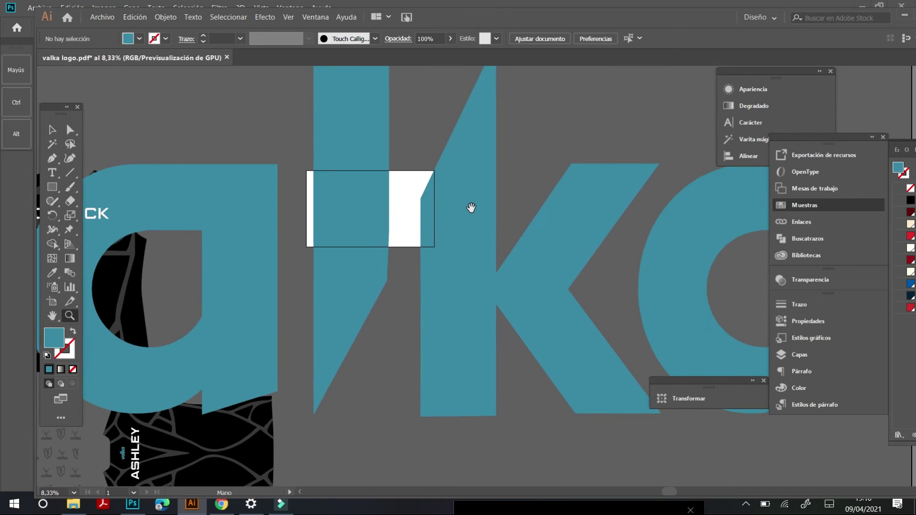
Undo the latest logo enlargements and scale the valka logo down to slightly wider than the artboard
{"action": "left_click", "coordinate": [471, 213]}
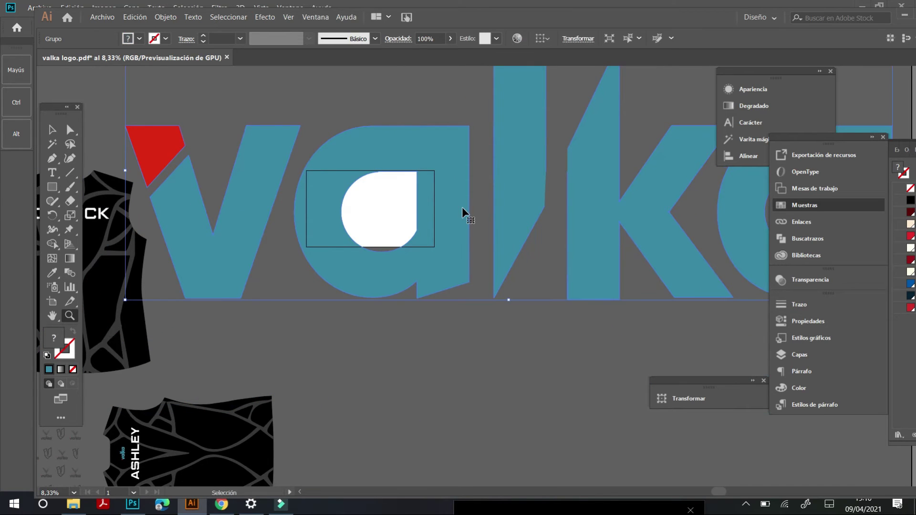
{"action": "key", "text": "ctrl+z"}
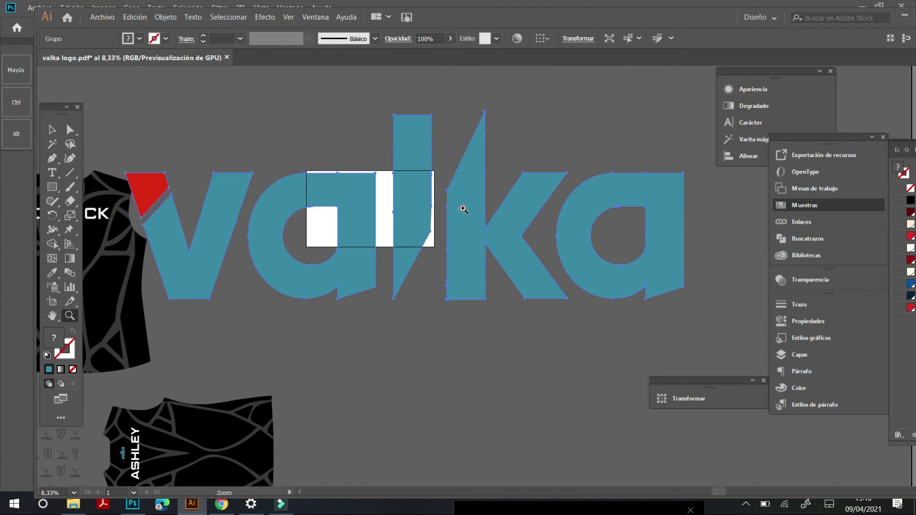
{"action": "left_click_drag", "start_coordinate": [684, 111], "coordinate": [425, 255]}
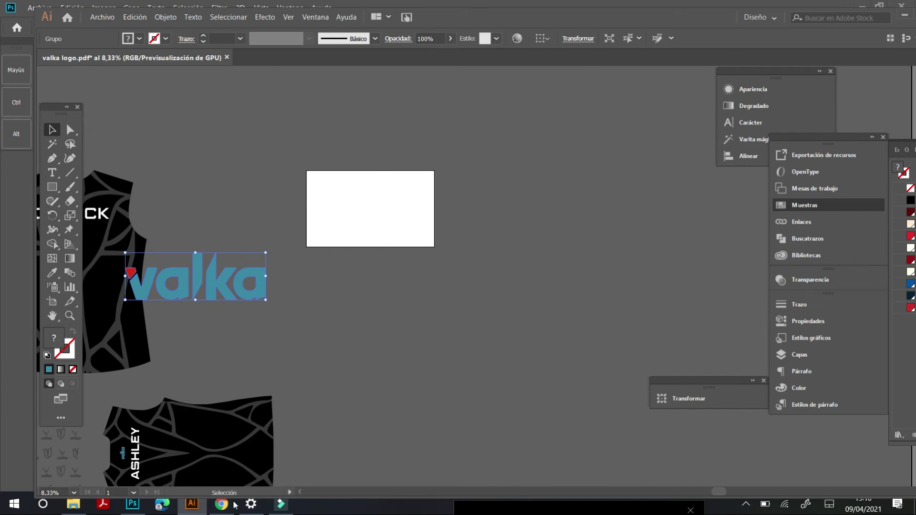
Switch to Photoshop, hide the vector smart object layer and show the danka-peter mountain photo layer
{"action": "left_click", "coordinate": [133, 505]}
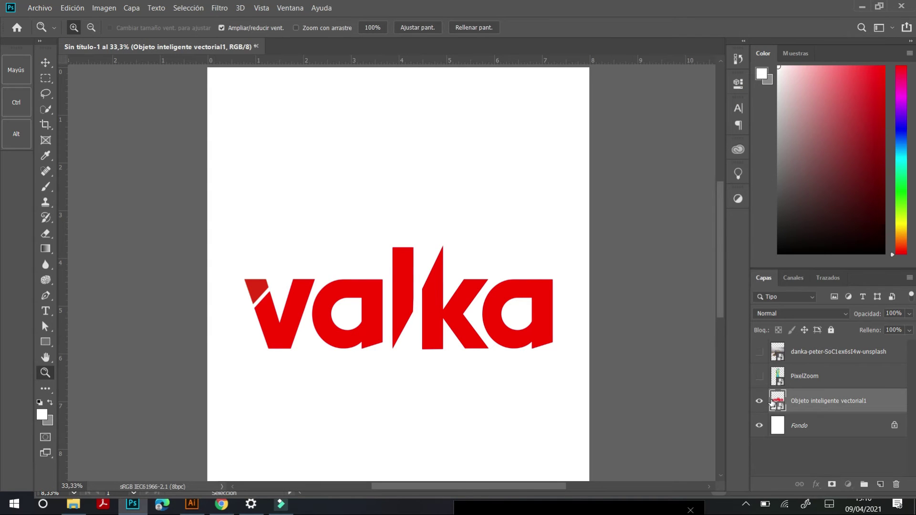
{"action": "left_click", "coordinate": [761, 400]}
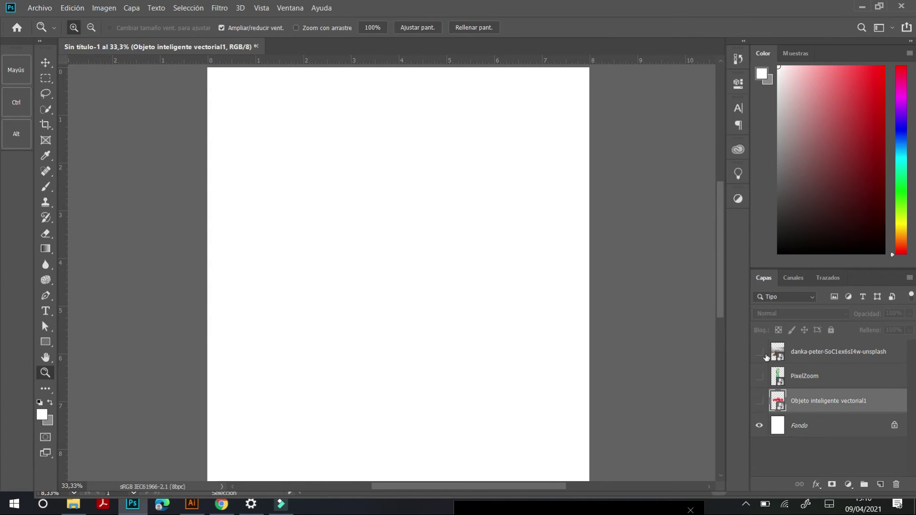
{"action": "left_click", "coordinate": [762, 353]}
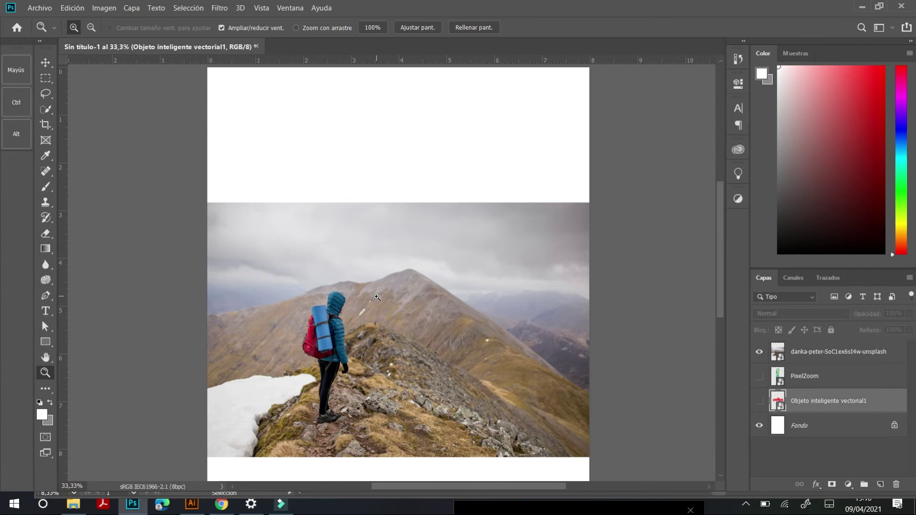
Examine the mountain photo beside the hiker's hood at 6400% magnification, down to its individual pixels
{"action": "left_click", "coordinate": [376, 294]}
{"action": "left_click", "coordinate": [342, 314]}
{"action": "left_click", "coordinate": [340, 311]}
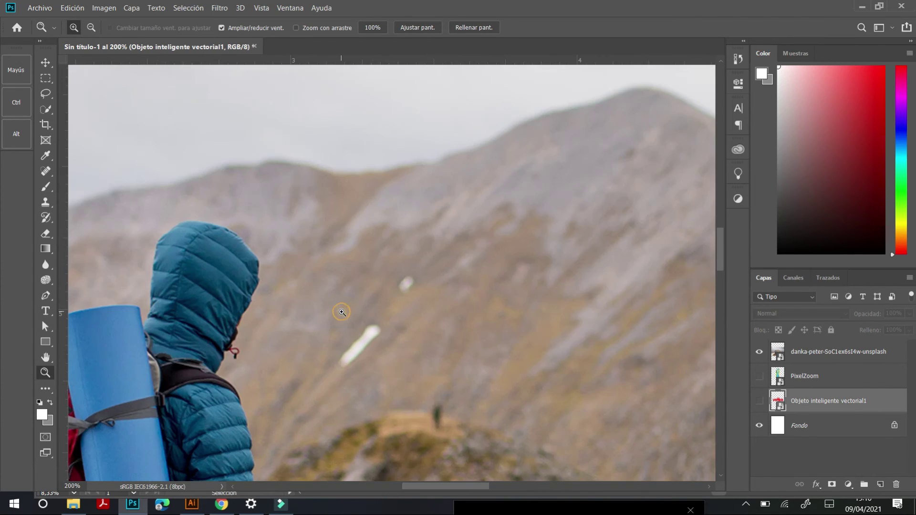
{"action": "left_click", "coordinate": [317, 282]}
{"action": "left_click", "coordinate": [266, 280]}
{"action": "left_click", "coordinate": [306, 270]}
{"action": "left_click", "coordinate": [308, 270]}
{"action": "left_click", "coordinate": [309, 269]}
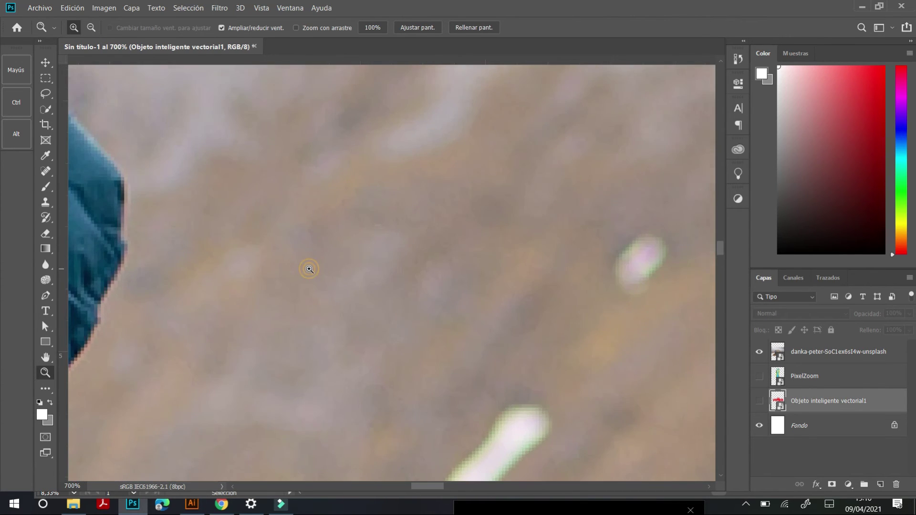
{"action": "left_click", "coordinate": [309, 268]}
{"action": "left_click", "coordinate": [309, 268]}
{"action": "left_click", "coordinate": [309, 268]}
{"action": "left_click", "coordinate": [308, 269]}
{"action": "left_click", "coordinate": [308, 268]}
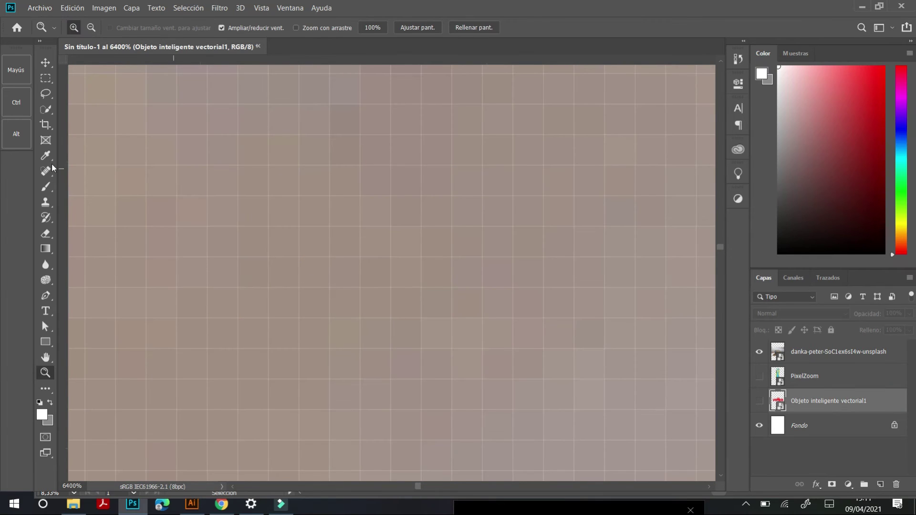
Outline a block of two by two pixels in the photo with a rectangular selection and deselect it
{"action": "left_click", "coordinate": [45, 77]}
{"action": "left_click_drag", "start_coordinate": [268, 225], "coordinate": [293, 249]}
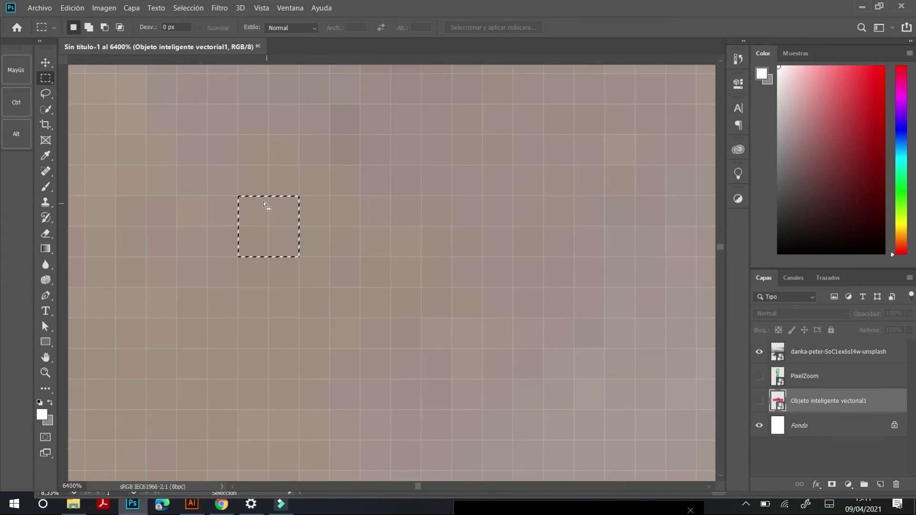
{"action": "key", "text": "ctrl+d"}
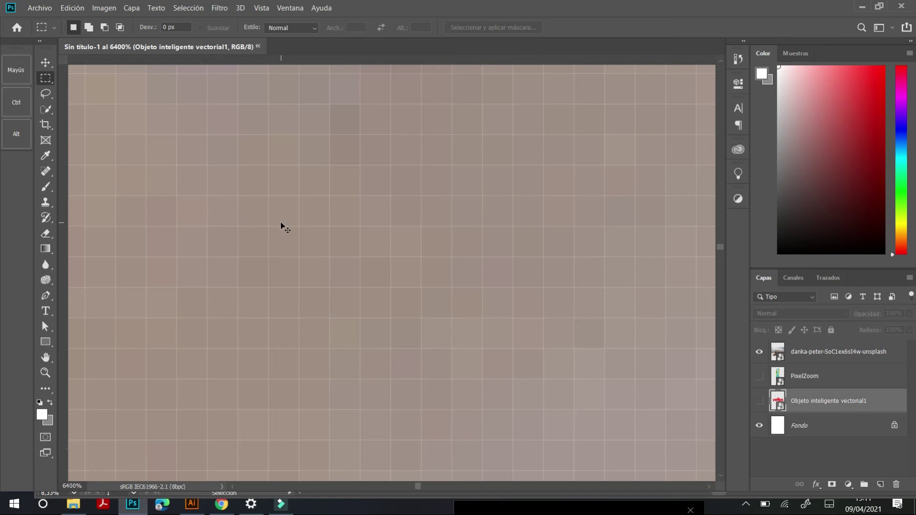
View the mountain photo at decreasing magnification until the whole page fits in view at 25%
{"action": "key", "text": "z"}
{"action": "left_click", "coordinate": [438, 314], "text": "alt"}
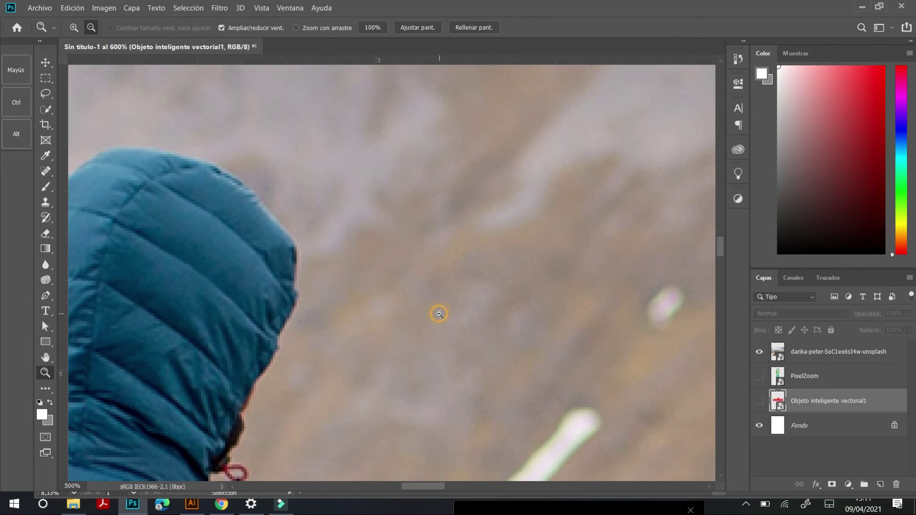
{"action": "left_click", "coordinate": [439, 314], "text": "alt"}
{"action": "left_click", "coordinate": [439, 314], "text": "alt"}
{"action": "left_click", "coordinate": [439, 314], "text": "alt"}
{"action": "left_click", "coordinate": [439, 314], "text": "alt"}
{"action": "left_click", "coordinate": [439, 314], "text": "alt"}
{"action": "scroll", "coordinate": [434, 311], "scroll_direction": "down", "scroll_amount": 1}
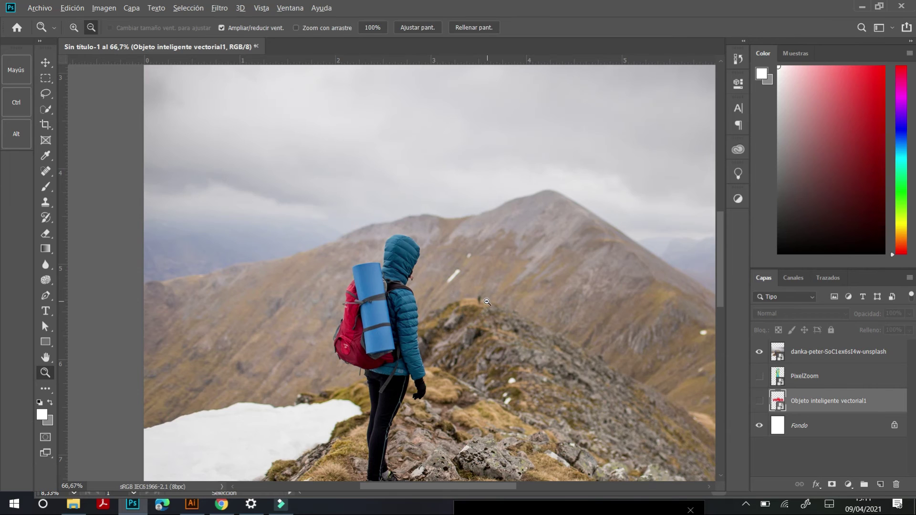
{"action": "left_click", "coordinate": [486, 302], "text": "alt"}
{"action": "left_click", "coordinate": [487, 301], "text": "alt"}
{"action": "left_click", "coordinate": [487, 301], "text": "alt"}
{"action": "left_click_drag", "start_coordinate": [490, 296], "coordinate": [320, 255]}
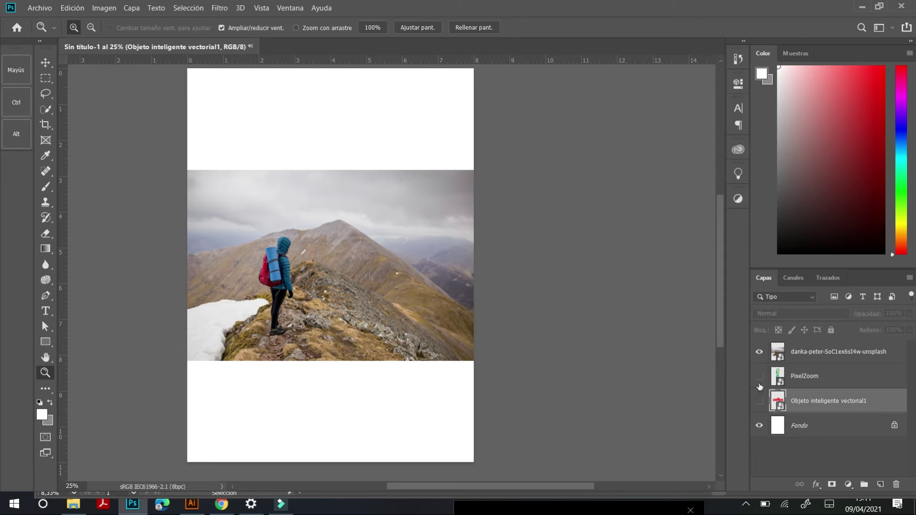
Hide the mountain photo, show the valka vector smart object and reposition the logo slightly on the page
{"action": "left_click", "coordinate": [760, 356]}
{"action": "left_click", "coordinate": [760, 401]}
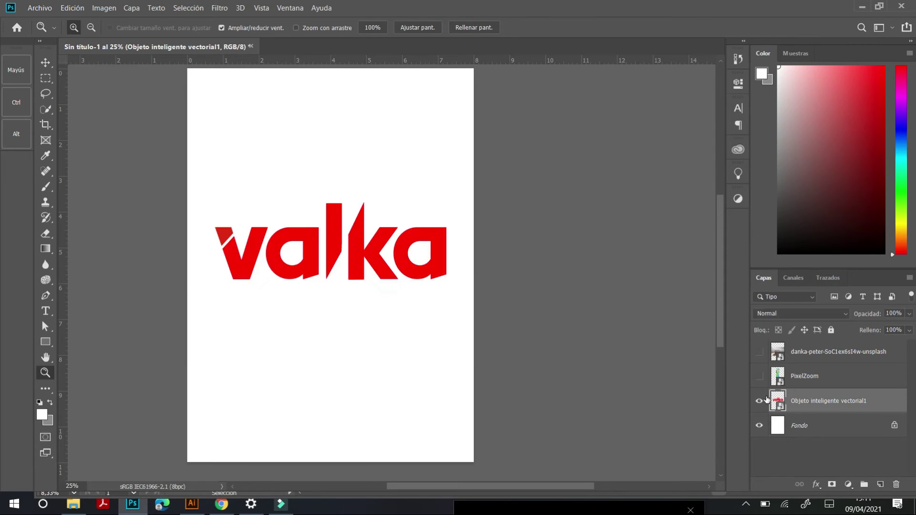
{"action": "key", "text": "v"}
{"action": "mouse_move", "coordinate": [381, 250]}
{"action": "left_mouse_down"}
{"action": "mouse_move", "coordinate": [381, 236]}
{"action": "mouse_move", "coordinate": [389, 244]}
{"action": "left_mouse_up"}
{"action": "key", "text": "ctrl"}
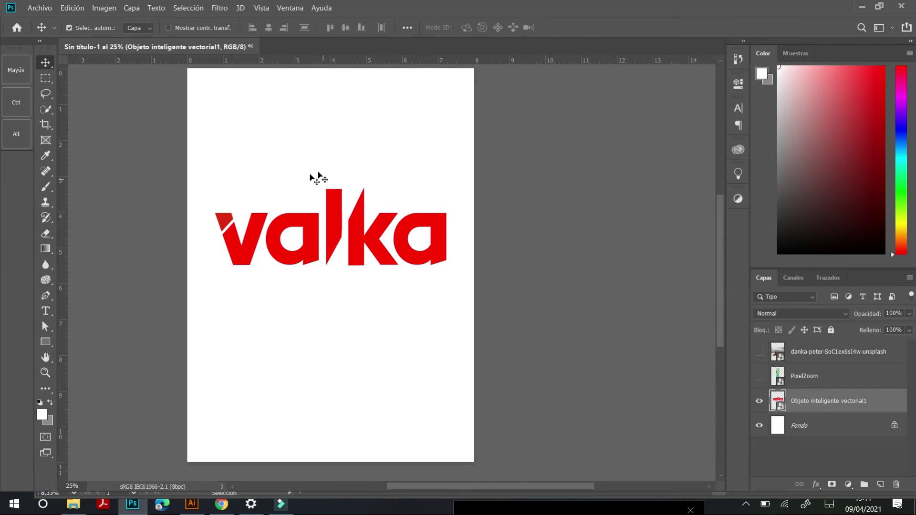
{"action": "left_click_drag", "start_coordinate": [340, 196], "coordinate": [327, 215]}
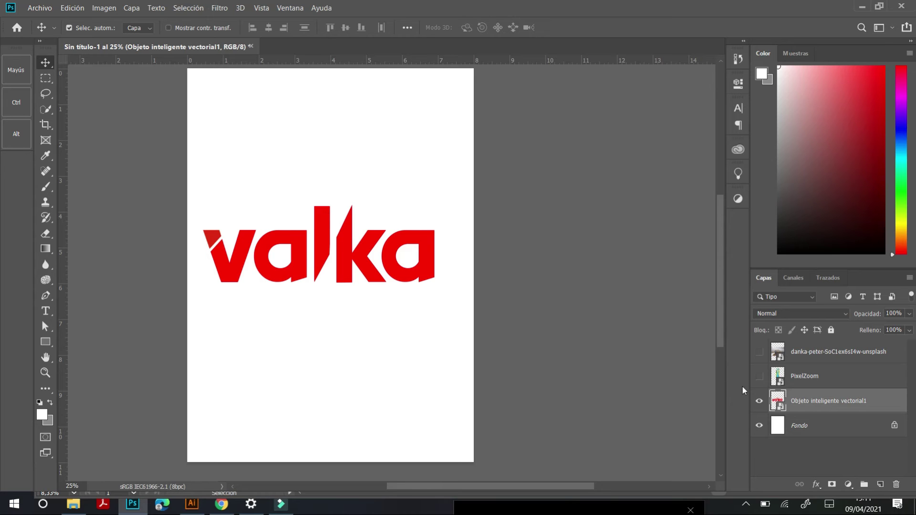
Show the mountain photo instead of the valka logo and review the available layer rasterizing options
{"action": "left_click", "coordinate": [758, 401]}
{"action": "left_click", "coordinate": [759, 351]}
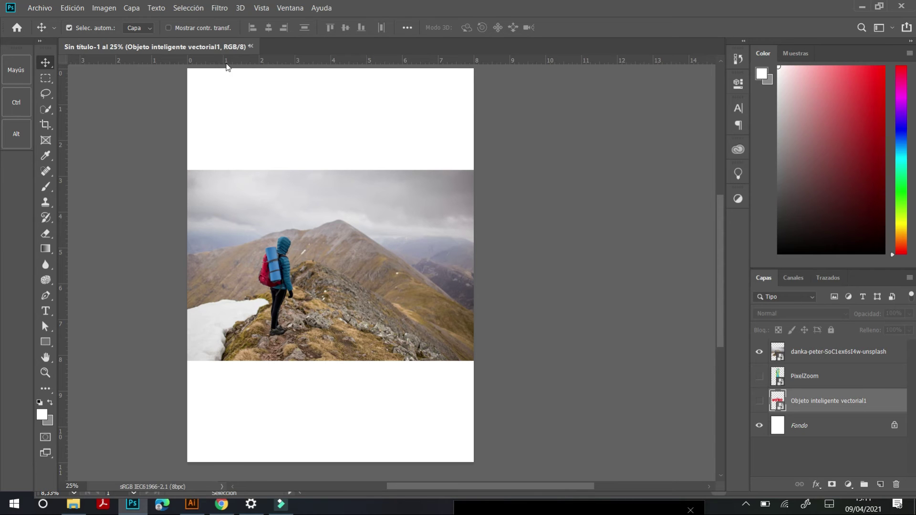
{"action": "left_click", "coordinate": [131, 8]}
{"action": "left_click", "coordinate": [438, 186]}
{"action": "left_click", "coordinate": [131, 8]}
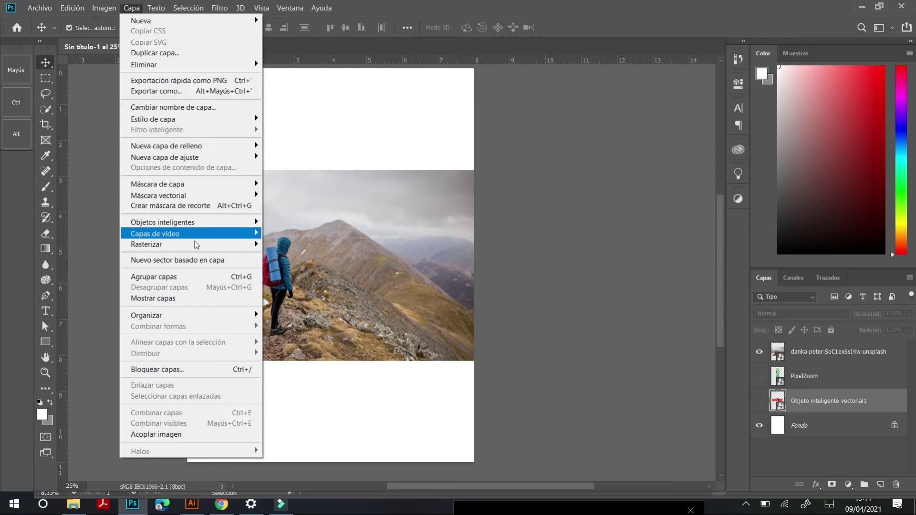
{"action": "mouse_move", "coordinate": [196, 245]}
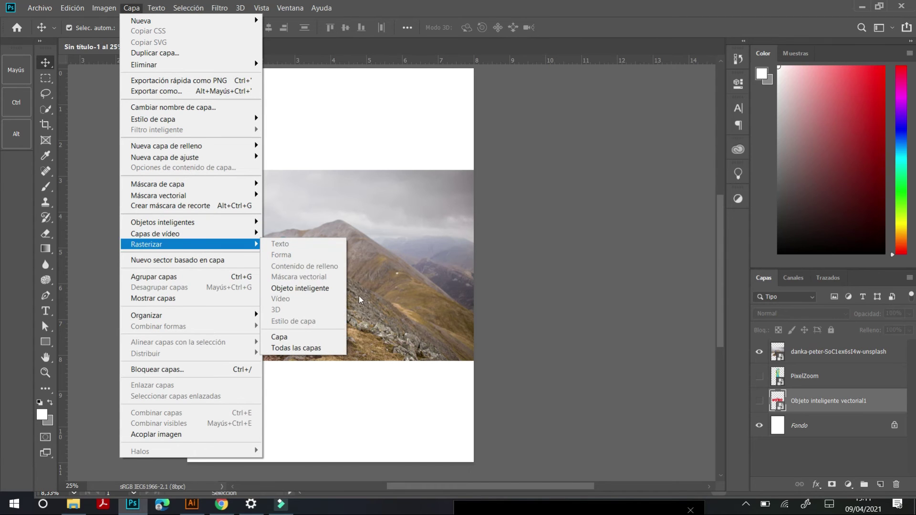
{"action": "left_click", "coordinate": [477, 290]}
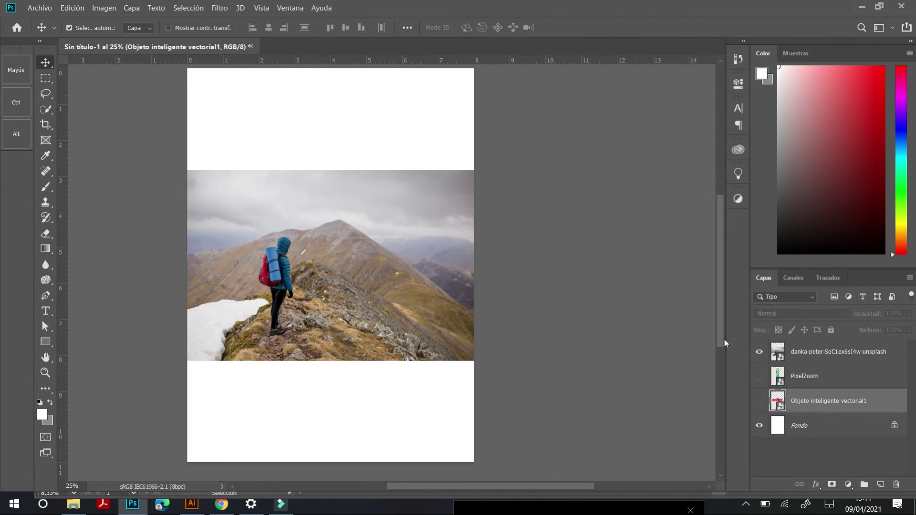
Compare the valka logo with the mountain photo by alternating their layers' visibility, ending with only the logo shown
{"action": "left_click", "coordinate": [759, 352]}
{"action": "left_click", "coordinate": [759, 402]}
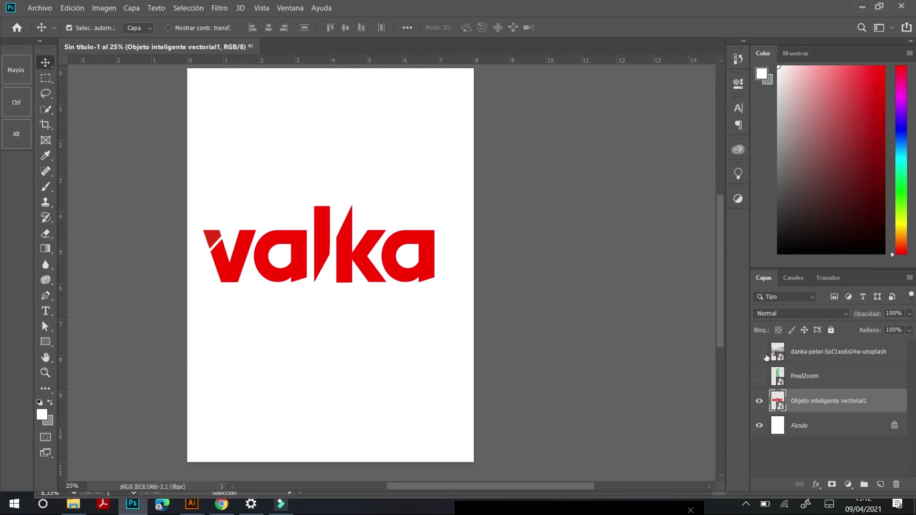
{"action": "left_click", "coordinate": [762, 353]}
{"action": "left_click", "coordinate": [756, 402]}
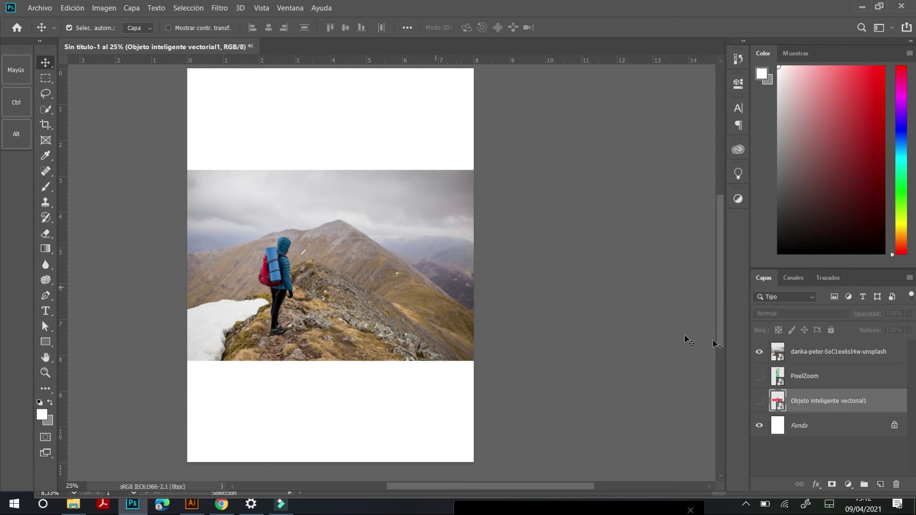
{"action": "left_click", "coordinate": [760, 352]}
{"action": "left_click", "coordinate": [759, 401]}
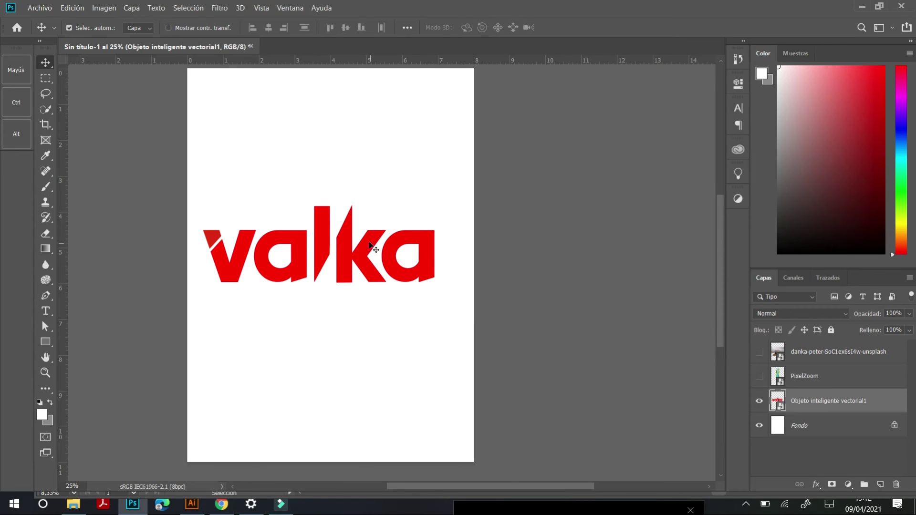
Examine the valka logo's pixels and letter edges at high magnification, ending with the full logo at 50%
{"action": "key", "text": "z"}
{"action": "left_click", "coordinate": [359, 240]}
{"action": "left_click", "coordinate": [350, 242]}
{"action": "left_click", "coordinate": [345, 241]}
{"action": "left_click_drag", "start_coordinate": [324, 236], "coordinate": [324, 235]}
{"action": "left_click", "coordinate": [384, 247], "text": "alt"}
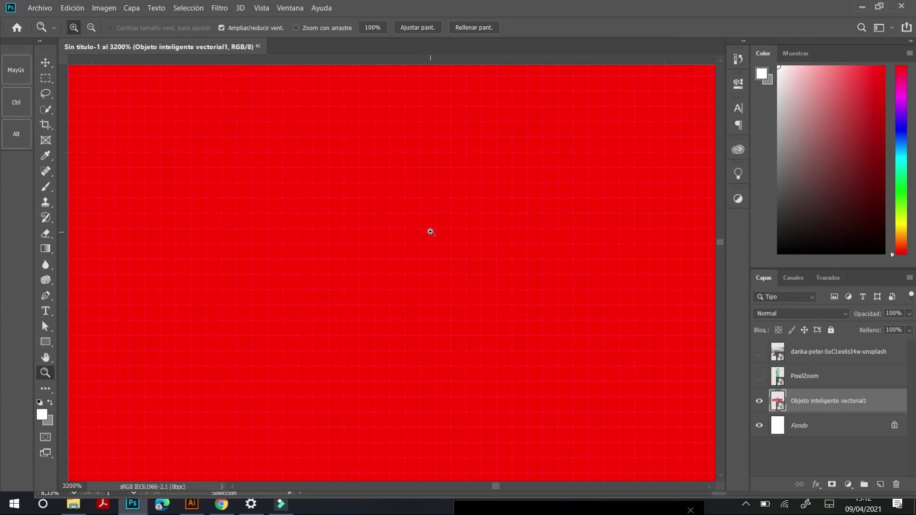
{"action": "left_click", "coordinate": [440, 238], "text": "alt"}
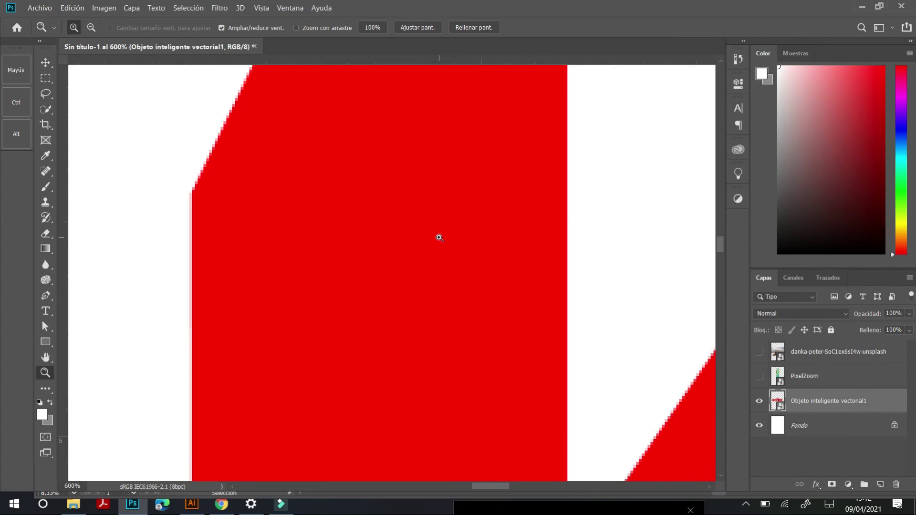
{"action": "left_click", "coordinate": [440, 238], "text": "alt"}
{"action": "key", "text": "v"}
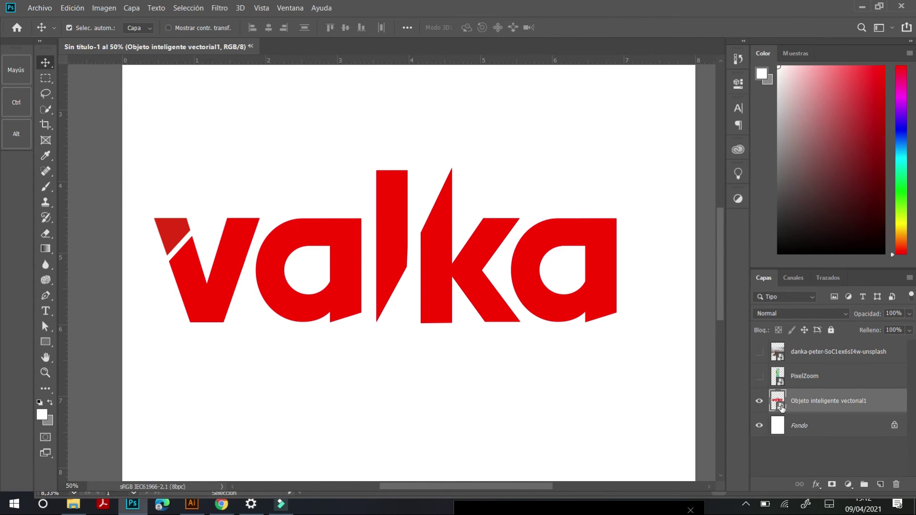
Open the valka logo smart object's contents in Illustrator, close that document and return to Photoshop
{"action": "double_click", "coordinate": [782, 407]}
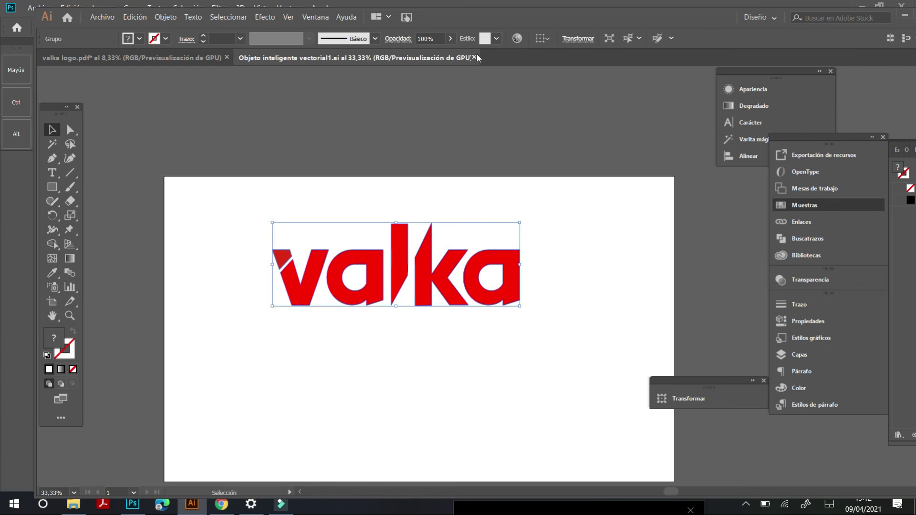
{"action": "left_click", "coordinate": [475, 58]}
{"action": "left_click", "coordinate": [134, 503]}
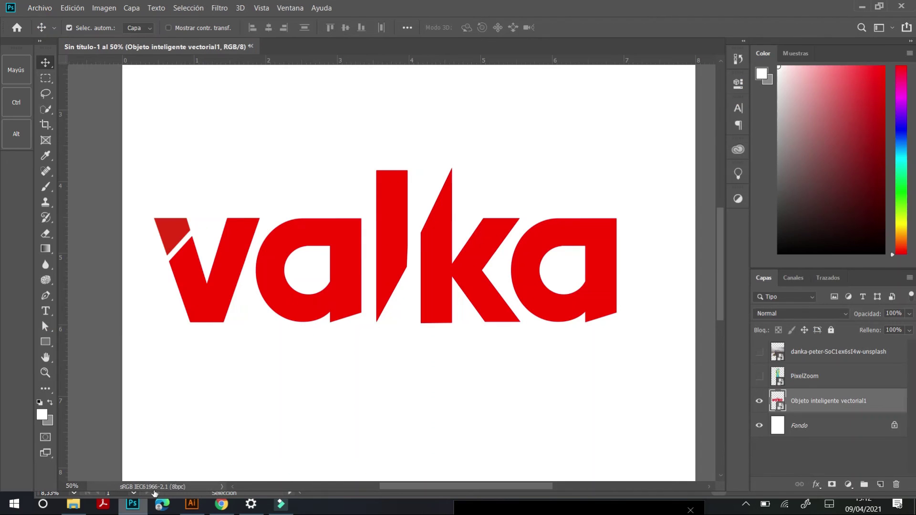
Hide the valka vector smart object and show the PixelZoom comparison image instead
{"action": "left_click", "coordinate": [759, 404]}
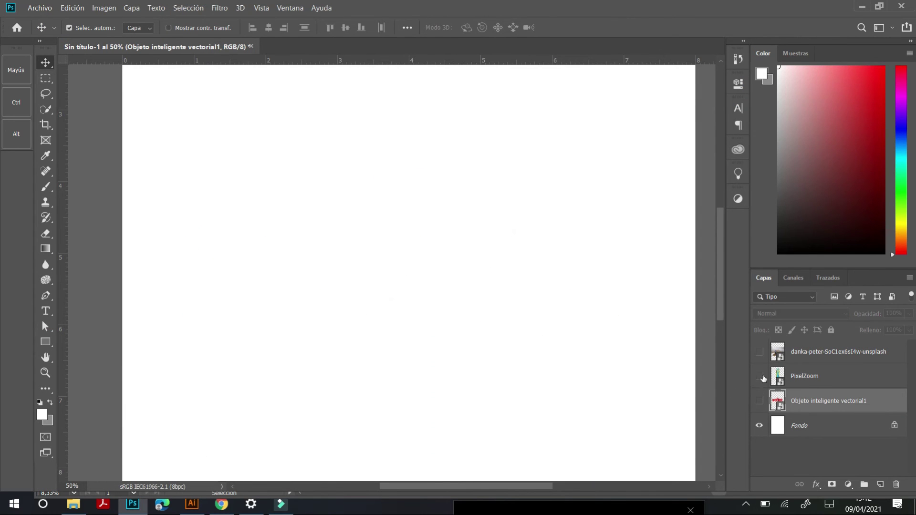
{"action": "left_click", "coordinate": [760, 376]}
{"action": "scroll", "coordinate": [485, 270], "scroll_direction": "up", "scroll_amount": 2}
{"action": "scroll", "coordinate": [483, 270], "scroll_direction": "up", "scroll_amount": 4}
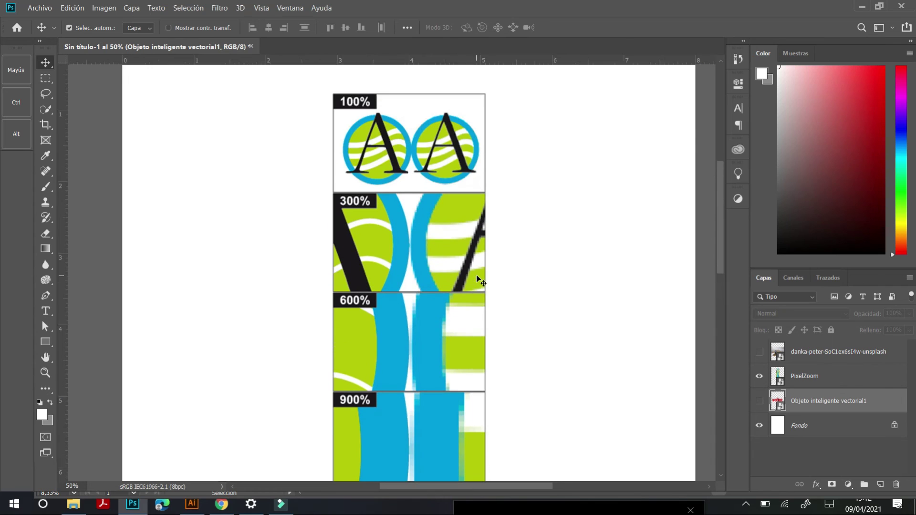
Compare the vector and pixel halves of the PixelZoom image across its 100% to 1200% panels
{"action": "key", "text": "z"}
{"action": "left_click", "coordinate": [456, 256], "text": "alt"}
{"action": "left_click", "coordinate": [455, 255], "text": "alt"}
{"action": "left_click", "coordinate": [454, 209]}
{"action": "left_click", "coordinate": [454, 209]}
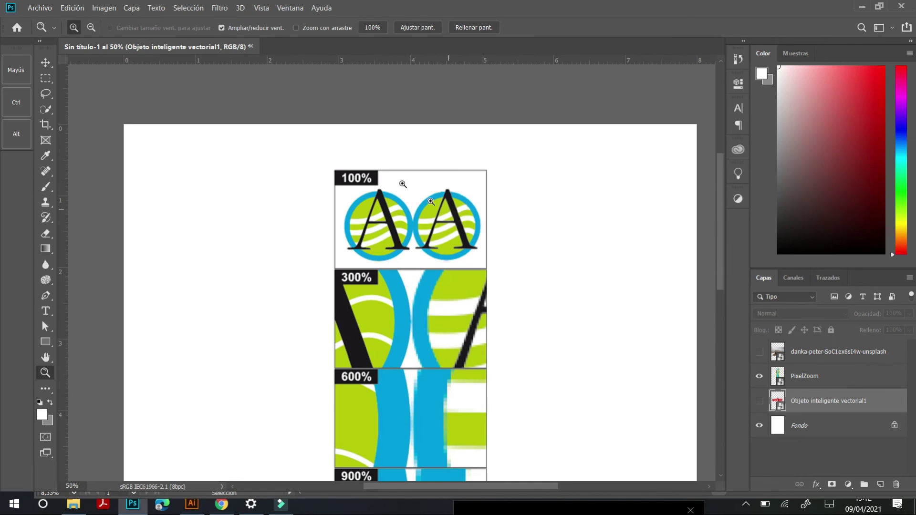
{"action": "scroll", "coordinate": [381, 211], "scroll_direction": "down", "scroll_amount": 2}
{"action": "scroll", "coordinate": [380, 212], "scroll_direction": "down", "scroll_amount": 7}
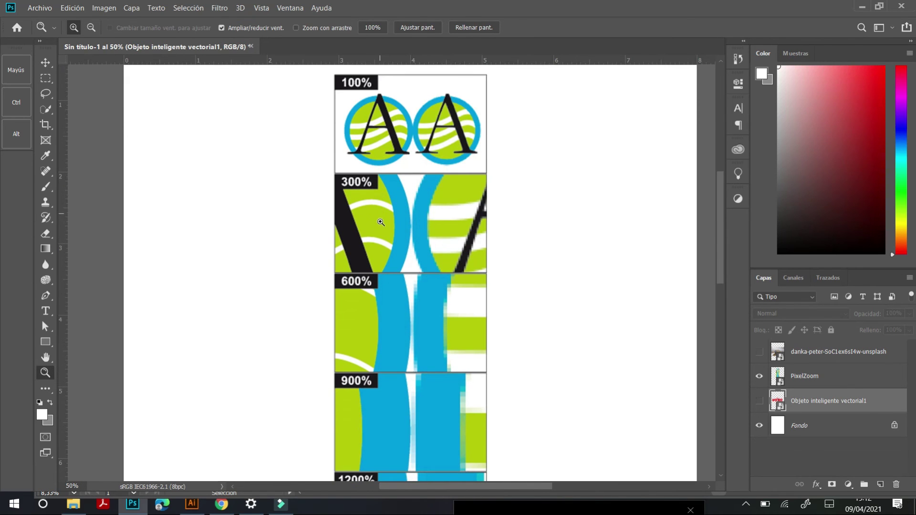
{"action": "scroll", "coordinate": [379, 228], "scroll_direction": "down", "scroll_amount": 6}
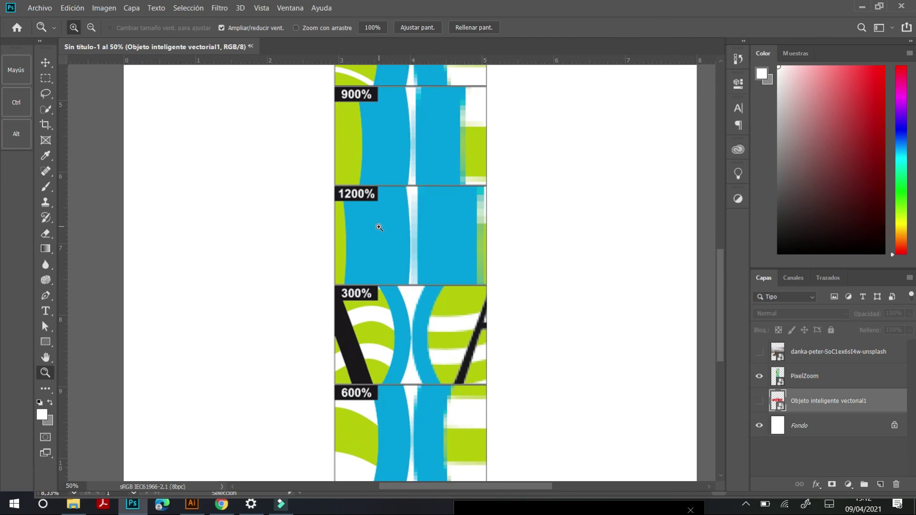
{"action": "scroll", "coordinate": [379, 227], "scroll_direction": "up", "scroll_amount": 7}
{"action": "scroll", "coordinate": [379, 228], "scroll_direction": "up", "scroll_amount": 7}
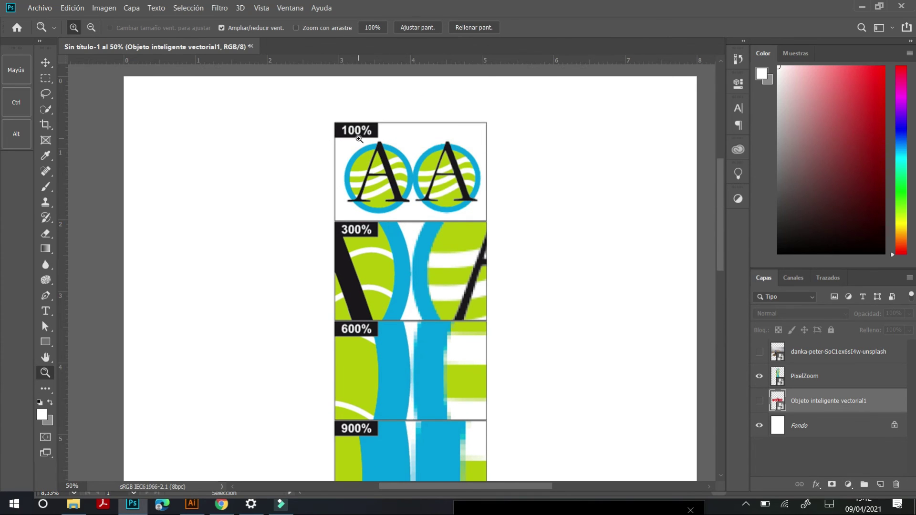
Select the PixelZoom layer and examine the edges of its 100% letter A circles at up to 200% zoom
{"action": "left_click", "coordinate": [380, 174], "text": "ctrl"}
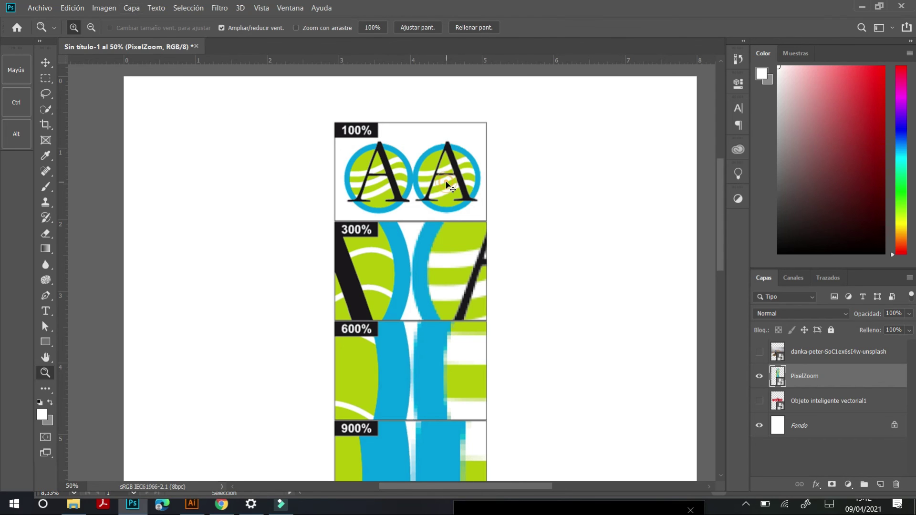
{"action": "left_click", "coordinate": [457, 162]}
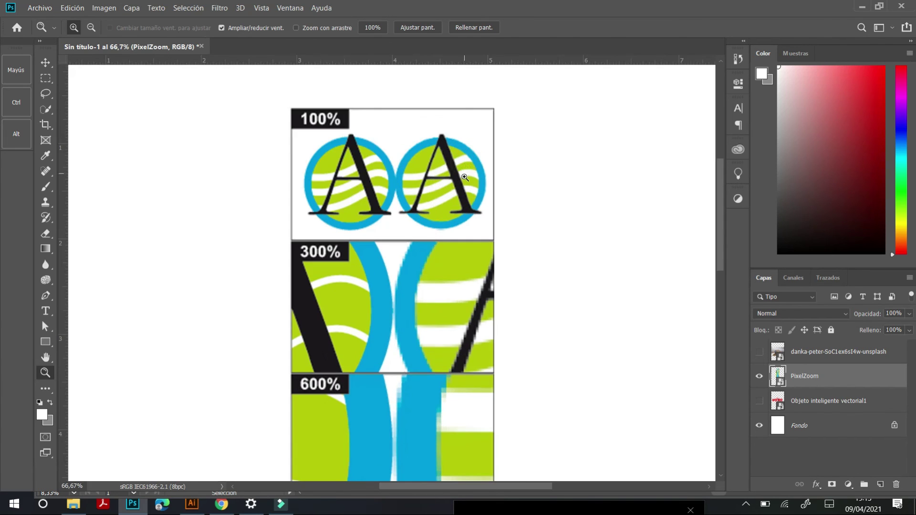
{"action": "left_click", "coordinate": [455, 161]}
{"action": "left_click", "coordinate": [460, 162]}
{"action": "scroll", "coordinate": [459, 161], "scroll_direction": "down", "scroll_amount": 4}
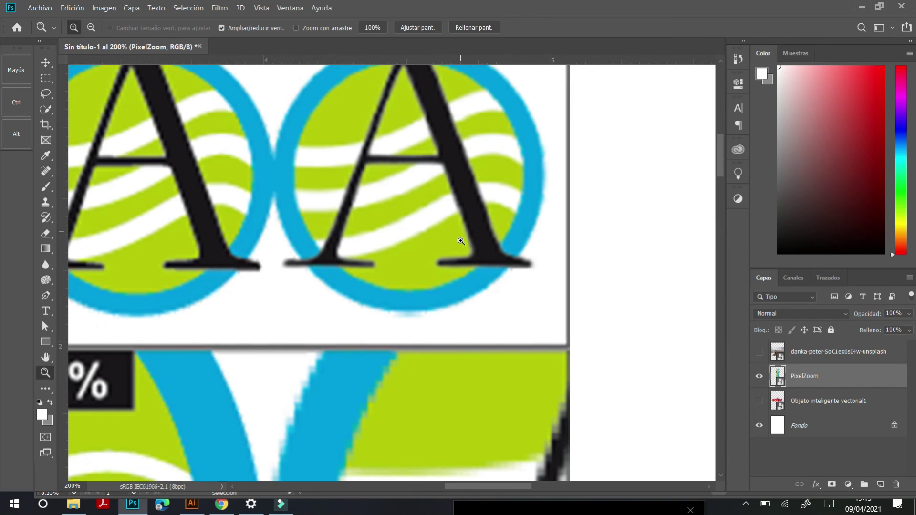
{"action": "left_click", "coordinate": [438, 243], "text": "alt"}
{"action": "left_click", "coordinate": [438, 242], "text": "alt"}
{"action": "left_click_drag", "start_coordinate": [438, 243], "coordinate": [438, 184]}
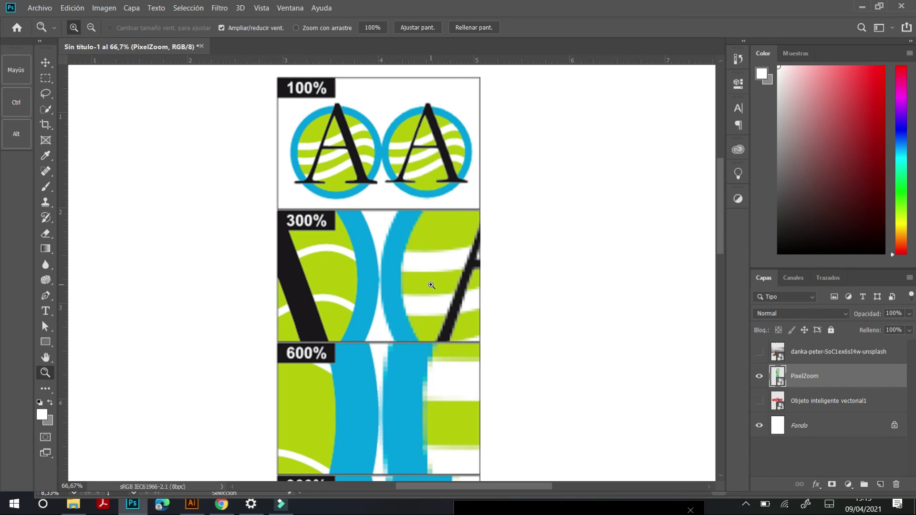
Examine the edge quality in the remaining PixelZoom panels, ending with the lowest 600% panel at 100% zoom
{"action": "left_click_drag", "start_coordinate": [444, 252], "coordinate": [403, 194]}
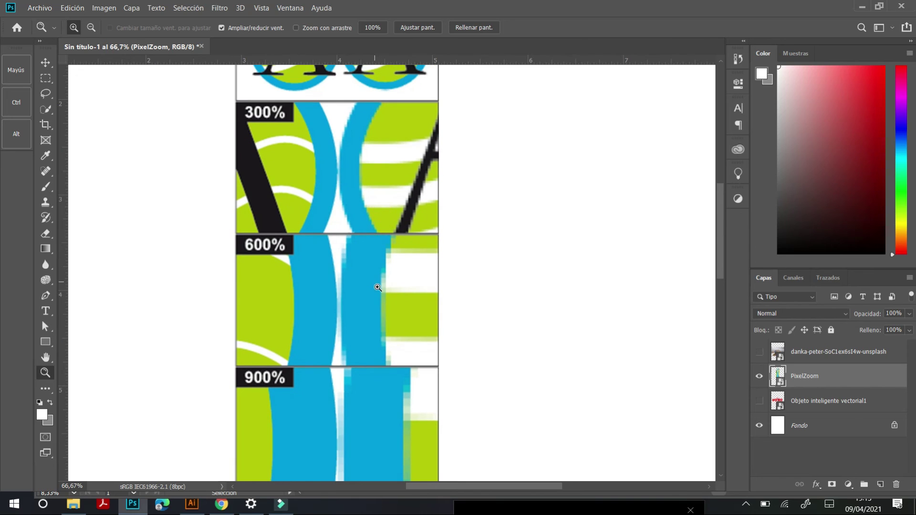
{"action": "scroll", "coordinate": [378, 288], "scroll_direction": "down", "scroll_amount": 10}
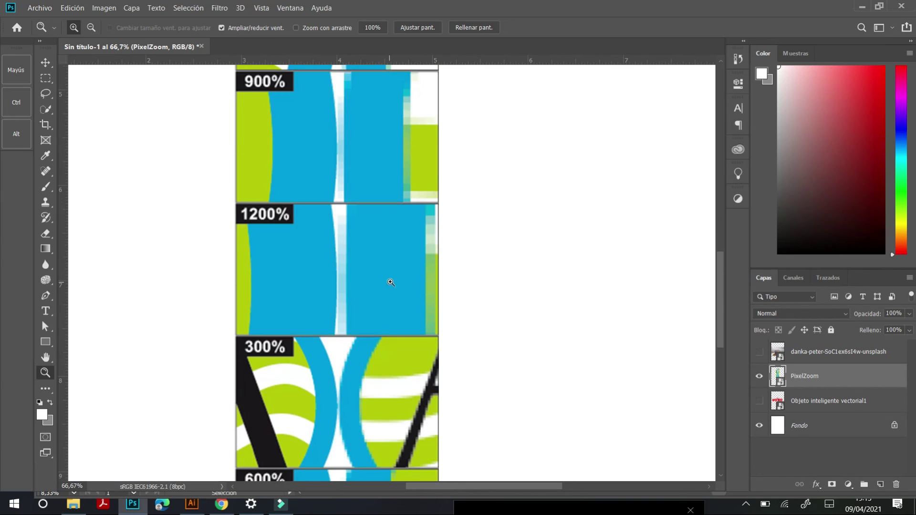
{"action": "scroll", "coordinate": [391, 283], "scroll_direction": "down", "scroll_amount": 8}
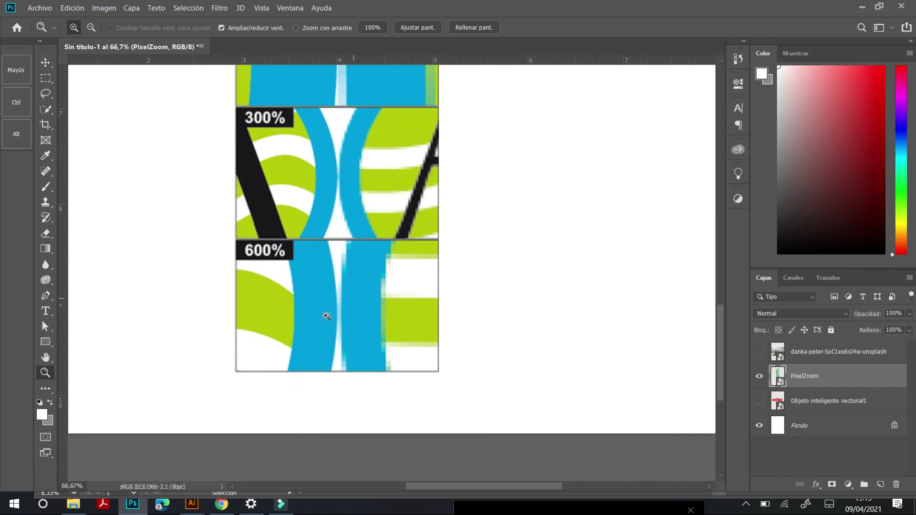
{"action": "left_click", "coordinate": [327, 286]}
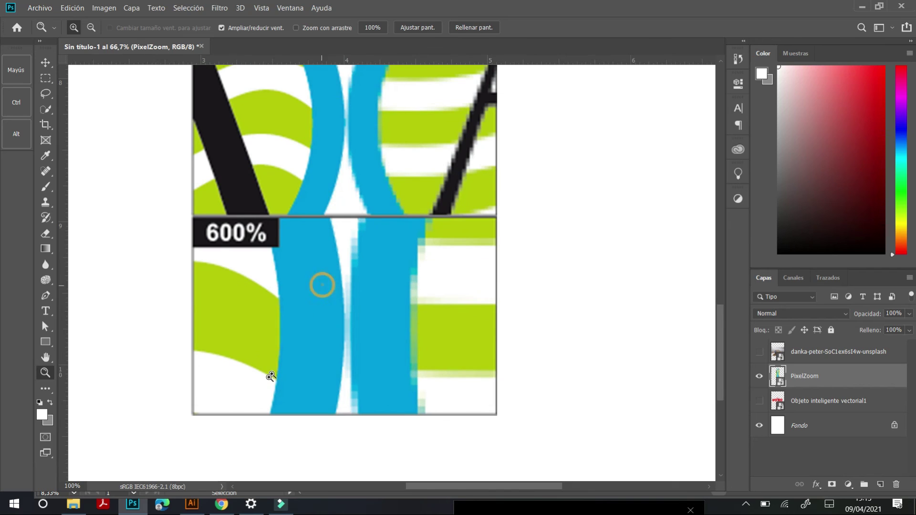
Switch to Illustrator and enlarge the blue valka logo to several times its size, well beyond the artboard
{"action": "left_click", "coordinate": [193, 508]}
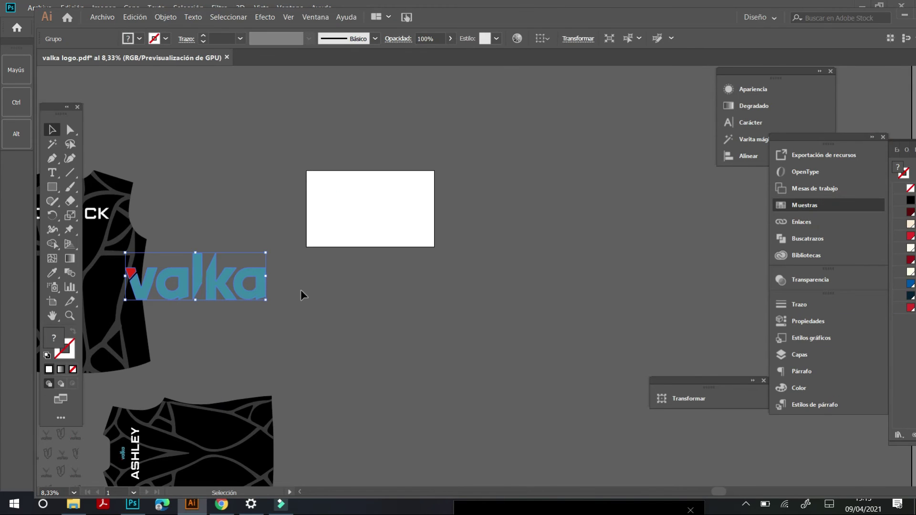
{"action": "left_click_drag", "start_coordinate": [265, 303], "coordinate": [594, 410]}
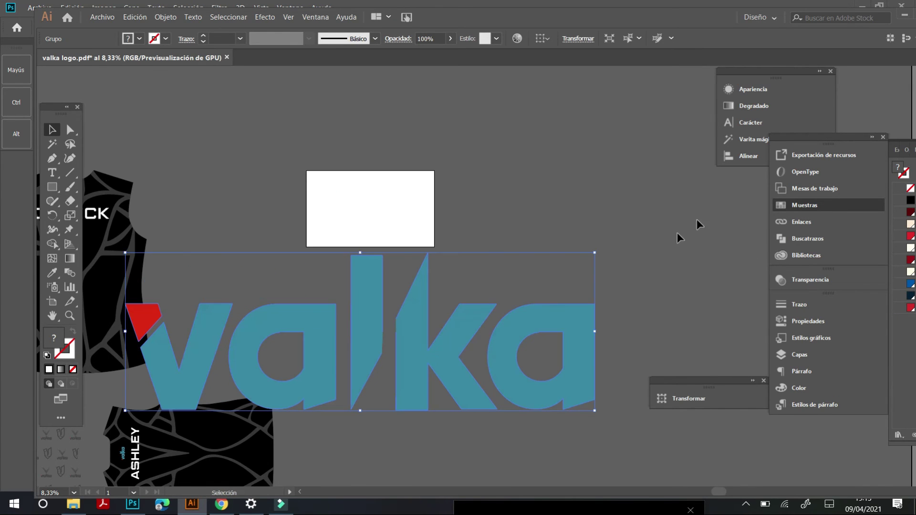
{"action": "left_click_drag", "start_coordinate": [594, 253], "coordinate": [915, 21]}
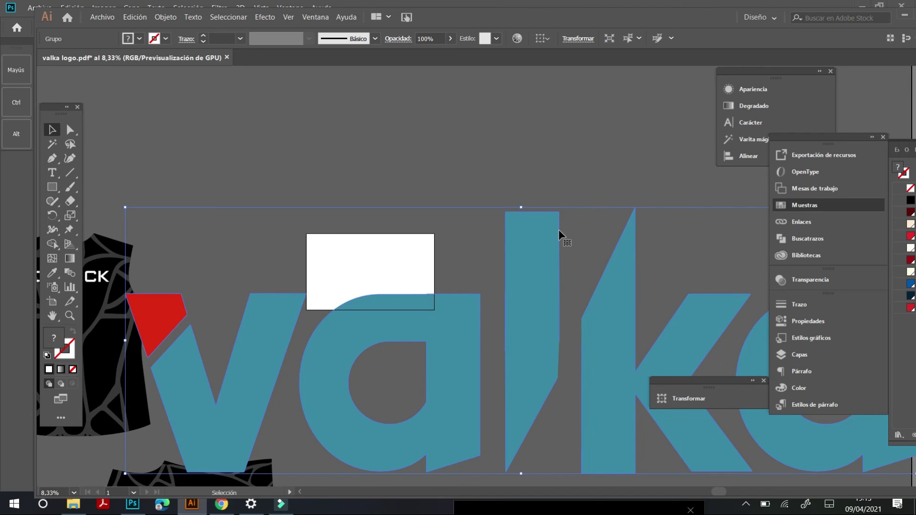
{"action": "left_click_drag", "start_coordinate": [125, 207], "coordinate": [6, 40]}
Examine the upper edge of the enlarged logo's first letter a at 4800% magnification and beyond
{"action": "key", "text": "z"}
{"action": "left_click", "coordinate": [414, 348]}
{"action": "double_click", "coordinate": [401, 240]}
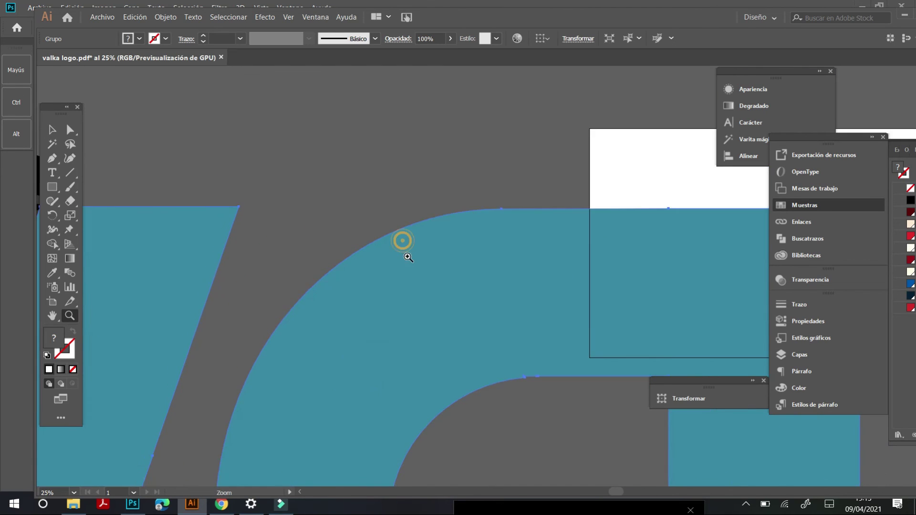
{"action": "left_click", "coordinate": [522, 300]}
{"action": "left_click", "coordinate": [485, 204]}
{"action": "left_click", "coordinate": [522, 225]}
{"action": "left_click", "coordinate": [436, 239]}
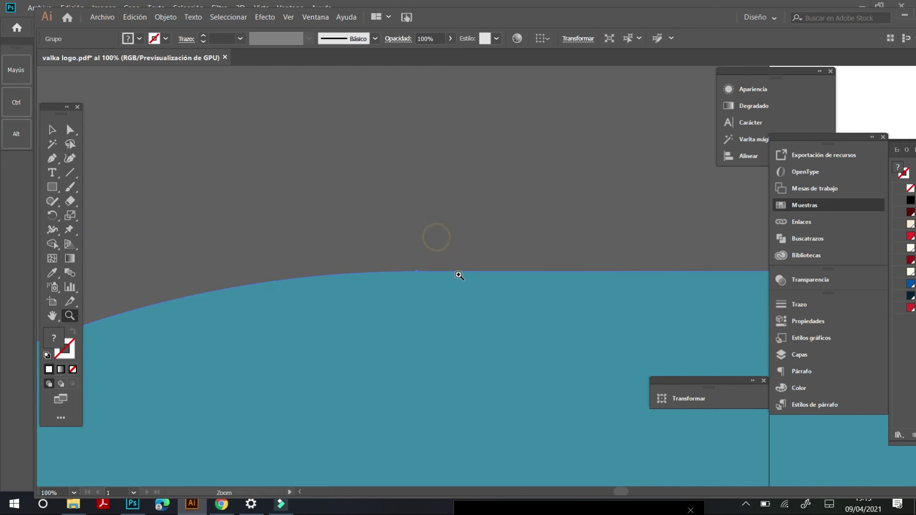
{"action": "left_click", "coordinate": [459, 278]}
{"action": "left_click", "coordinate": [460, 247]}
{"action": "left_click", "coordinate": [460, 247]}
{"action": "left_click", "coordinate": [460, 247]}
{"action": "left_click", "coordinate": [610, 384]}
{"action": "left_click", "coordinate": [553, 297]}
{"action": "left_click", "coordinate": [551, 289]}
{"action": "left_click", "coordinate": [524, 233]}
{"action": "left_click", "coordinate": [531, 317]}
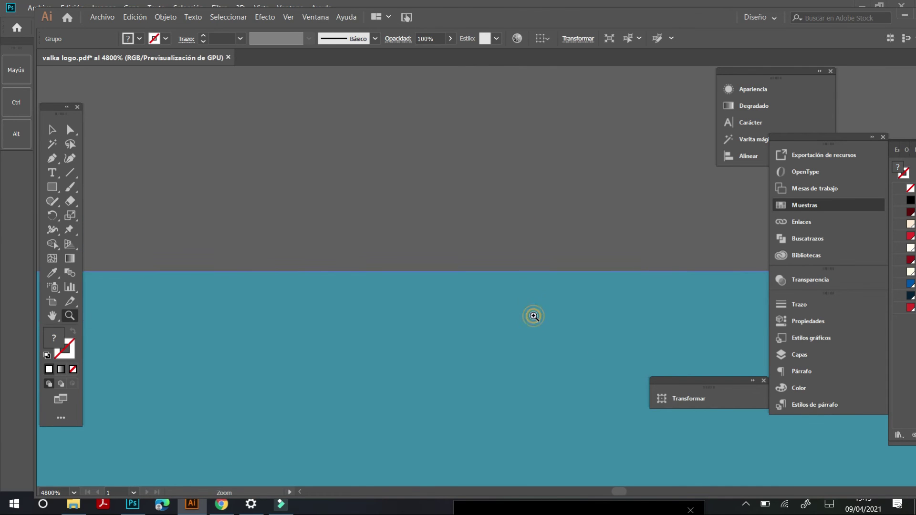
{"action": "left_click", "coordinate": [521, 284]}
{"action": "left_click", "coordinate": [521, 284]}
{"action": "left_click", "coordinate": [511, 245]}
Return from the close-up to a 4.17% overview of the enlarged logo beside the garment patterns
{"action": "left_click", "coordinate": [511, 242], "text": "alt"}
{"action": "left_click", "coordinate": [512, 242], "text": "alt"}
{"action": "left_click", "coordinate": [512, 243], "text": "alt"}
{"action": "left_click", "coordinate": [513, 245], "text": "alt"}
{"action": "left_click", "coordinate": [513, 247], "text": "alt"}
{"action": "left_click", "coordinate": [513, 247], "text": "alt"}
{"action": "left_click", "coordinate": [514, 247], "text": "alt"}
{"action": "left_click", "coordinate": [514, 248], "text": "alt"}
{"action": "left_click", "coordinate": [514, 248], "text": "alt"}
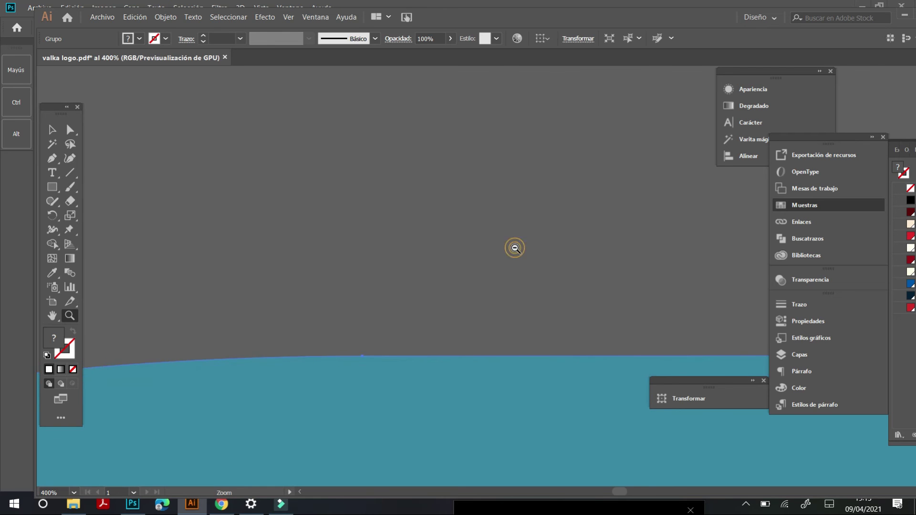
{"action": "left_click", "coordinate": [515, 248], "text": "alt"}
{"action": "left_click", "coordinate": [515, 248], "text": "alt"}
{"action": "left_click", "coordinate": [515, 248], "text": "alt"}
{"action": "left_click", "coordinate": [514, 248], "text": "alt"}
{"action": "left_click", "coordinate": [515, 249], "text": "alt"}
{"action": "left_click", "coordinate": [515, 249], "text": "alt"}
{"action": "left_click", "coordinate": [516, 249], "text": "alt"}
{"action": "left_click", "coordinate": [515, 249], "text": "alt"}
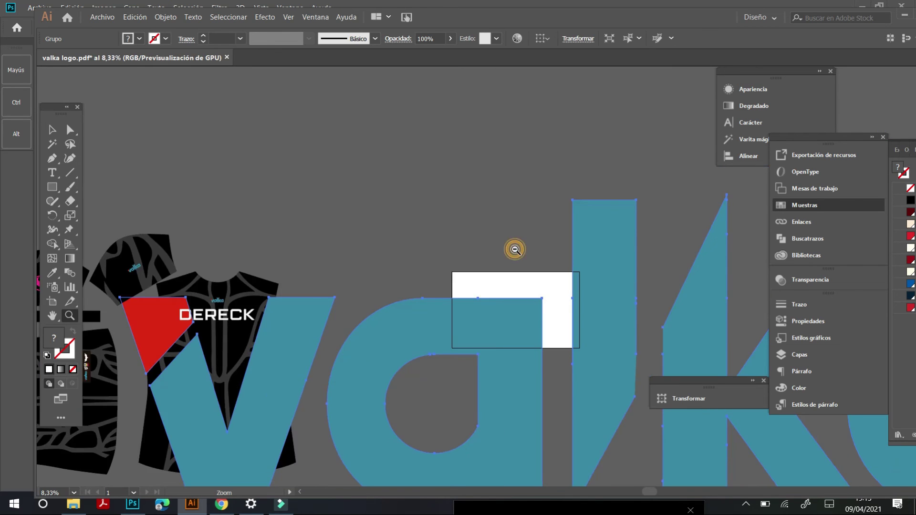
{"action": "left_click", "coordinate": [516, 250], "text": "alt"}
{"action": "left_click", "coordinate": [515, 250], "text": "alt"}
{"action": "left_click", "coordinate": [516, 250], "text": "alt"}
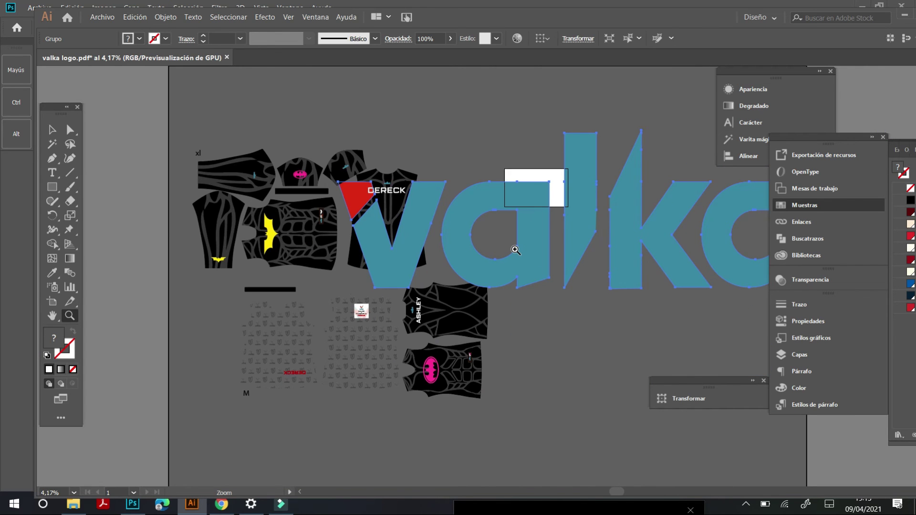